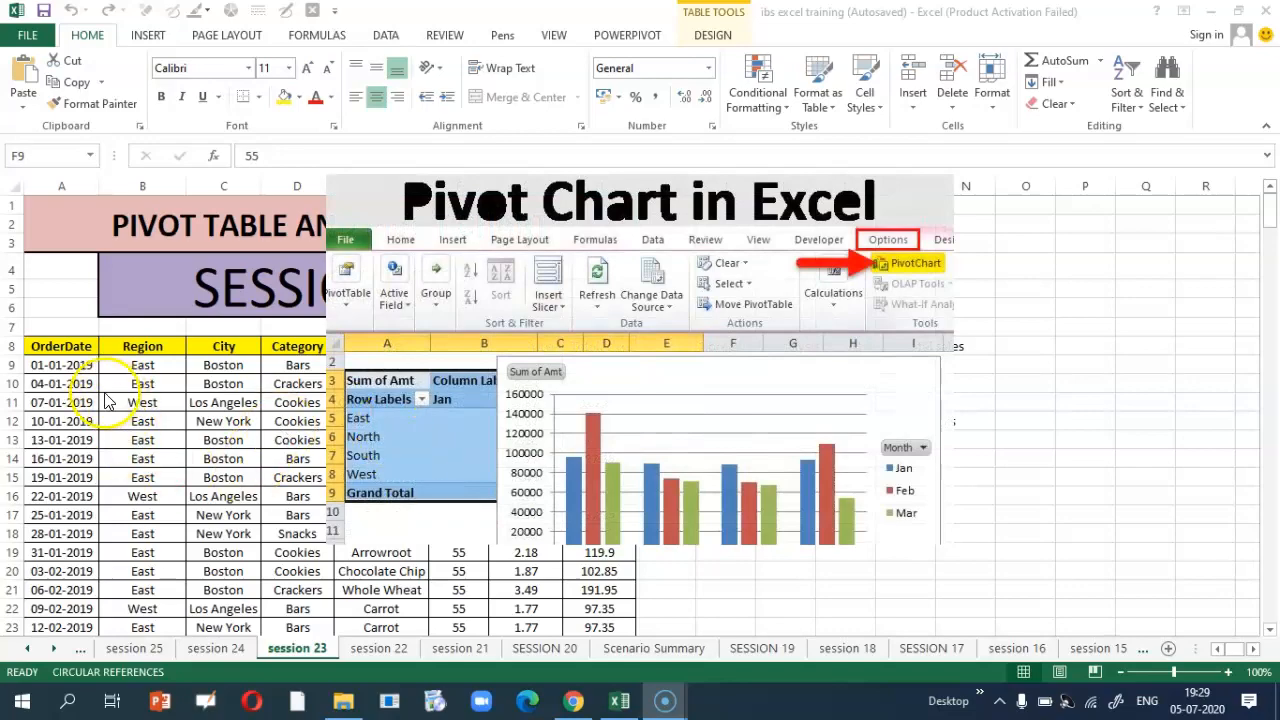
Step: Review the sales table's extent and its OrderDate column
{"action": "left_click", "coordinate": [61, 347]}
{"action": "left_click_drag", "start_coordinate": [67, 403], "coordinate": [587, 599]}
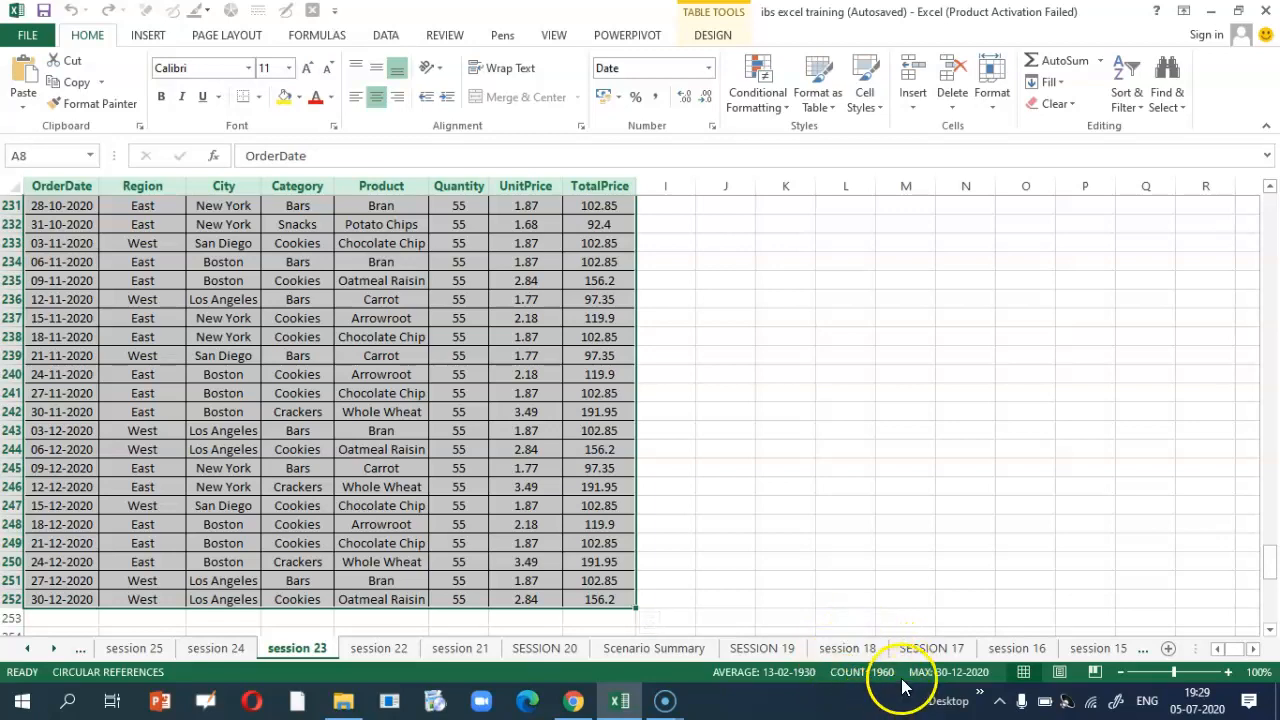
{"action": "left_click", "coordinate": [177, 331]}
{"action": "scroll", "coordinate": [177, 331], "scroll_direction": "up", "scroll_amount": 20}
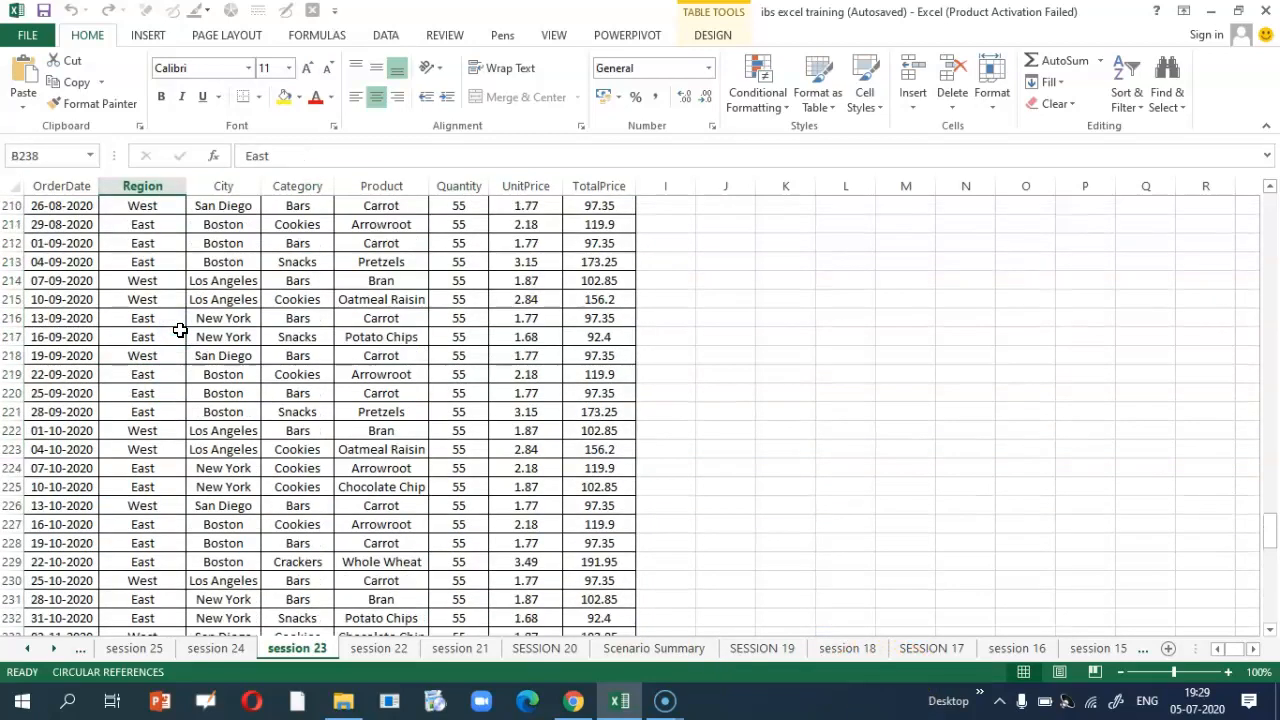
{"action": "scroll", "coordinate": [167, 340], "scroll_direction": "up", "scroll_amount": 20}
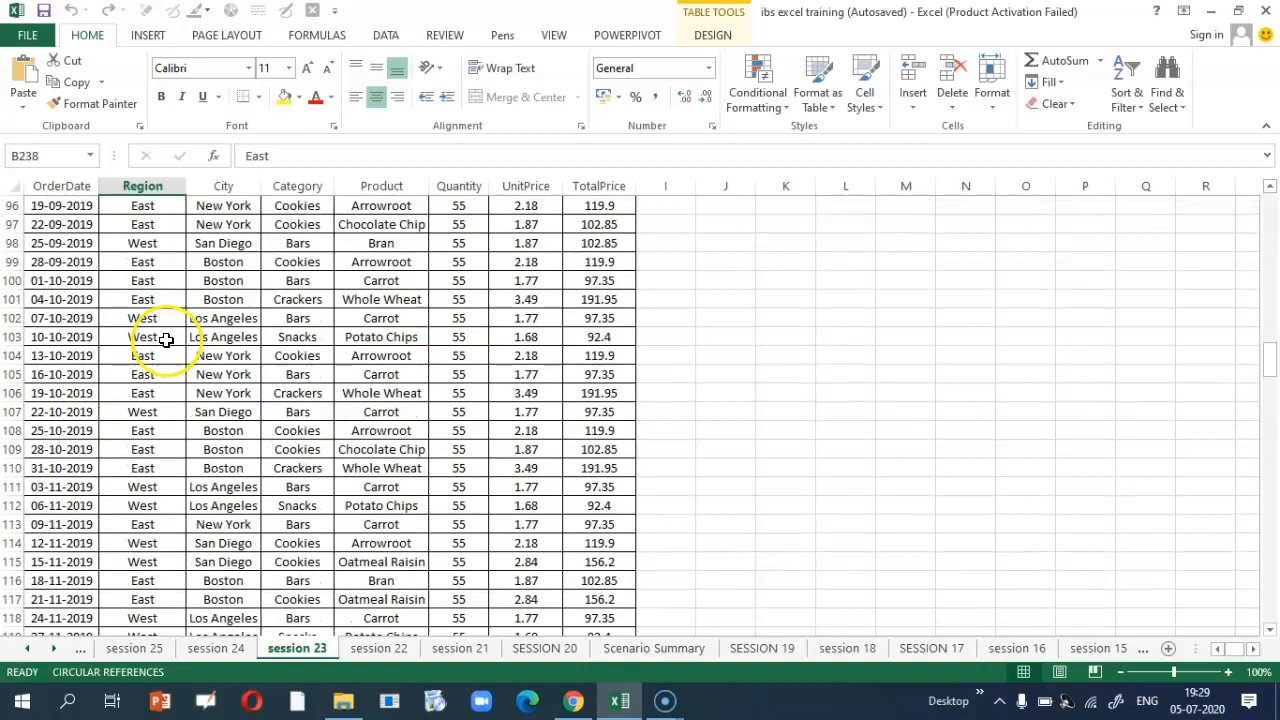
{"action": "scroll", "coordinate": [120, 526], "scroll_direction": "up", "scroll_amount": 4}
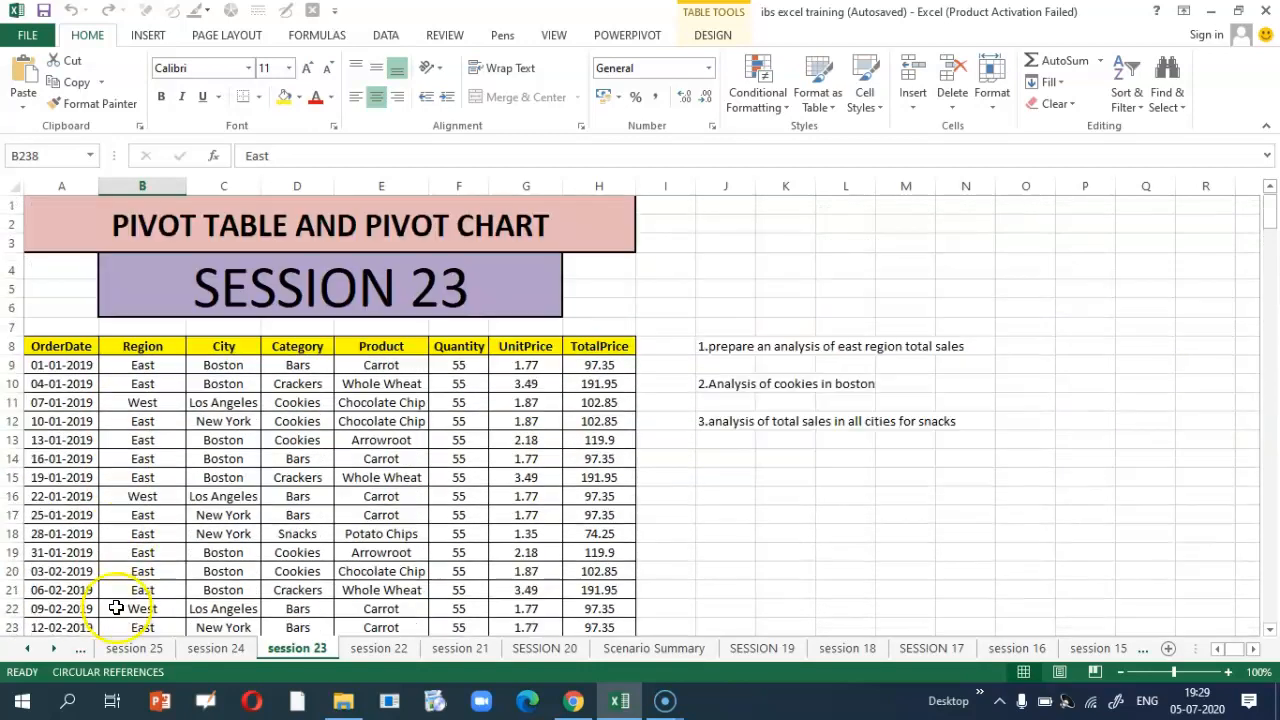
{"action": "left_click", "coordinate": [83, 337]}
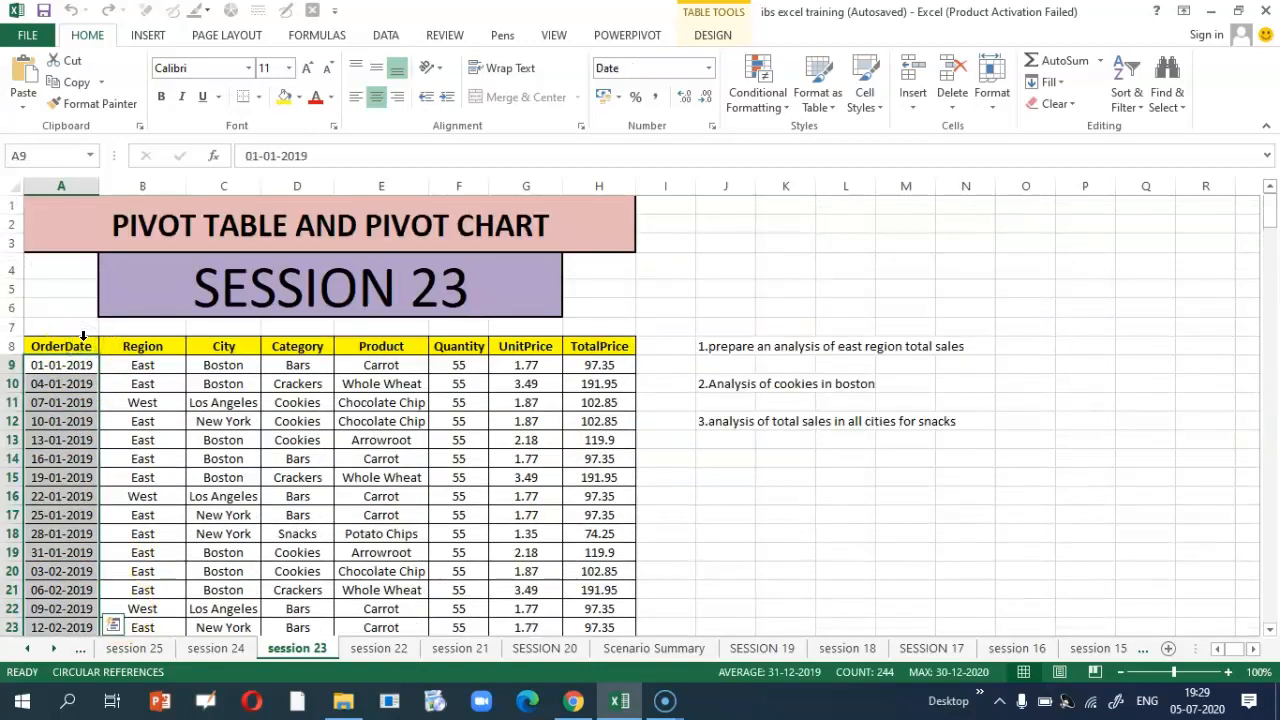
{"action": "left_click", "coordinate": [93, 343]}
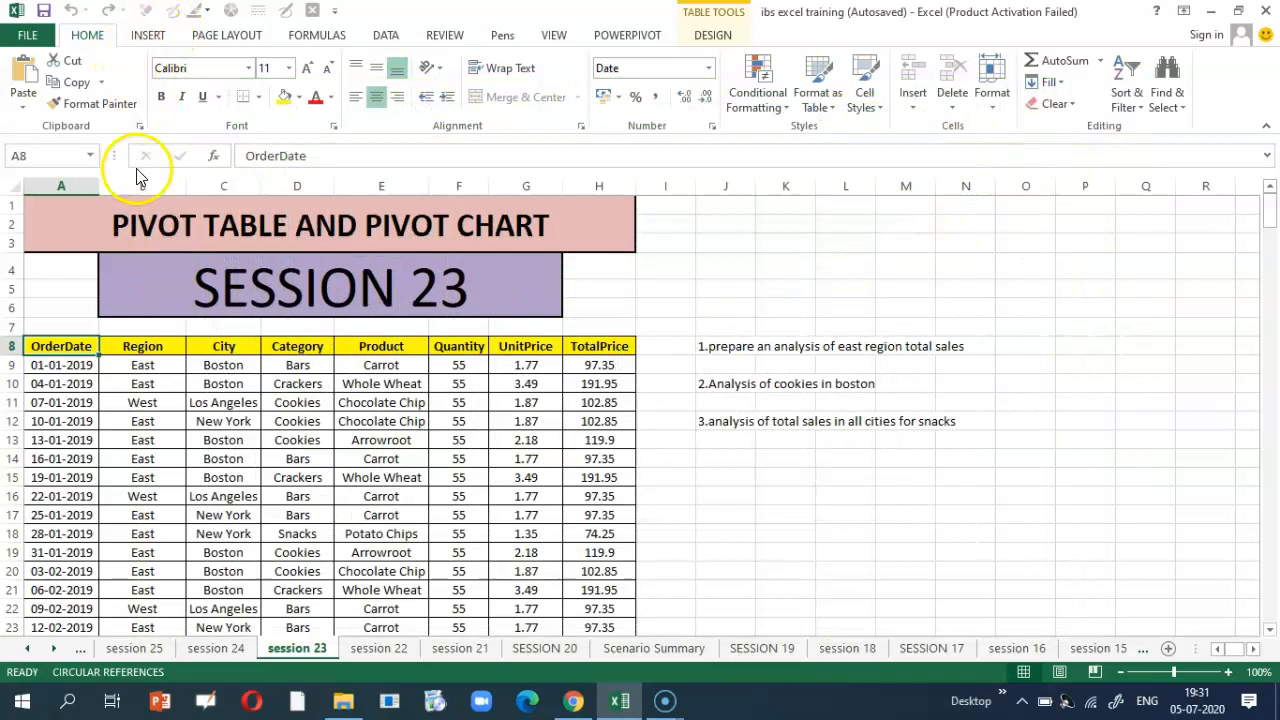
Step: Show the PivotChart dropdown on the Insert tab, highlighting PivotChart & PivotTable
{"action": "left_click", "coordinate": [147, 36]}
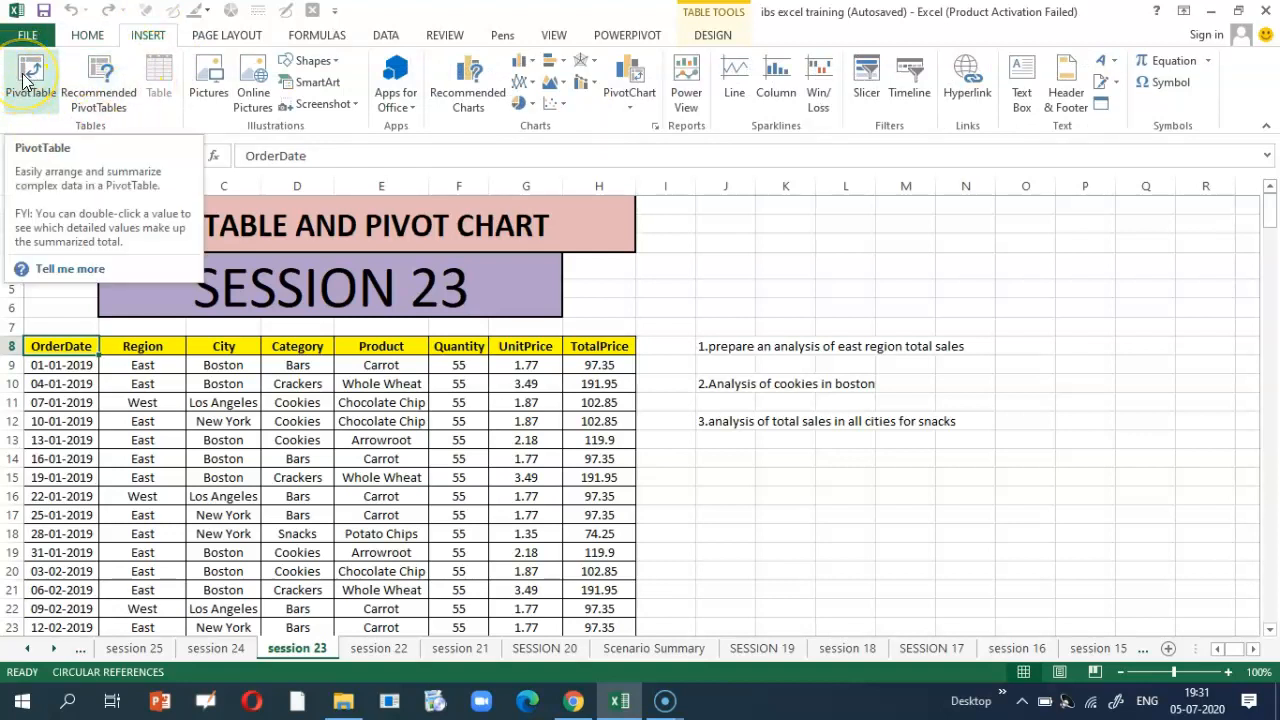
{"action": "left_click", "coordinate": [632, 118]}
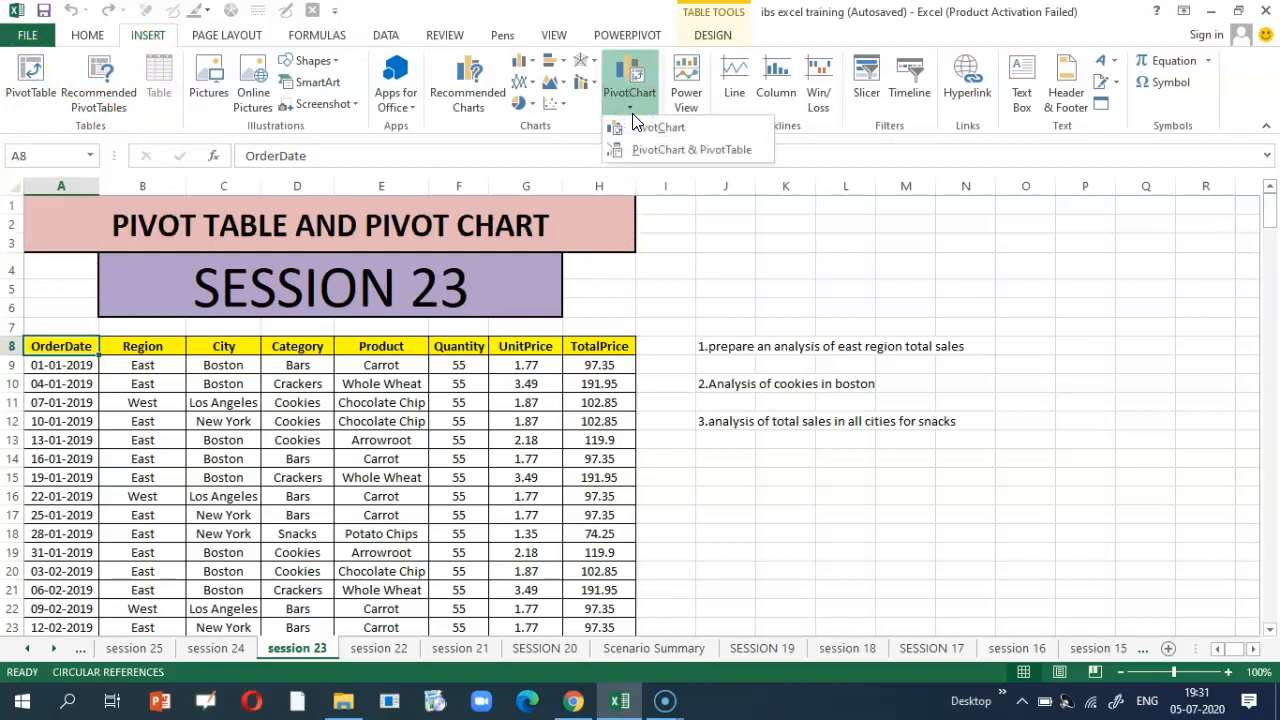
{"action": "left_click", "coordinate": [620, 152]}
Step: Fill task 1's line J8:O8 with yellow, then select A8 in the sales table
{"action": "left_click", "coordinate": [721, 349]}
{"action": "left_click_drag", "start_coordinate": [721, 349], "coordinate": [1002, 352]}
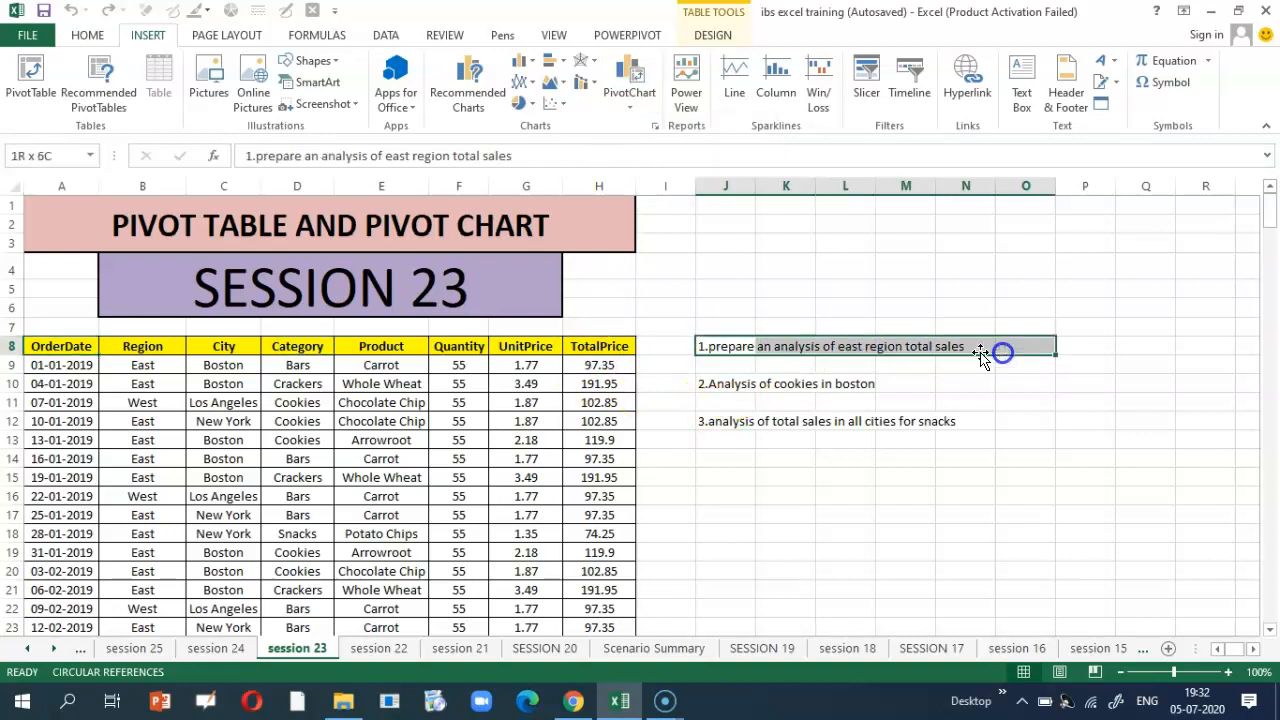
{"action": "left_click", "coordinate": [87, 35]}
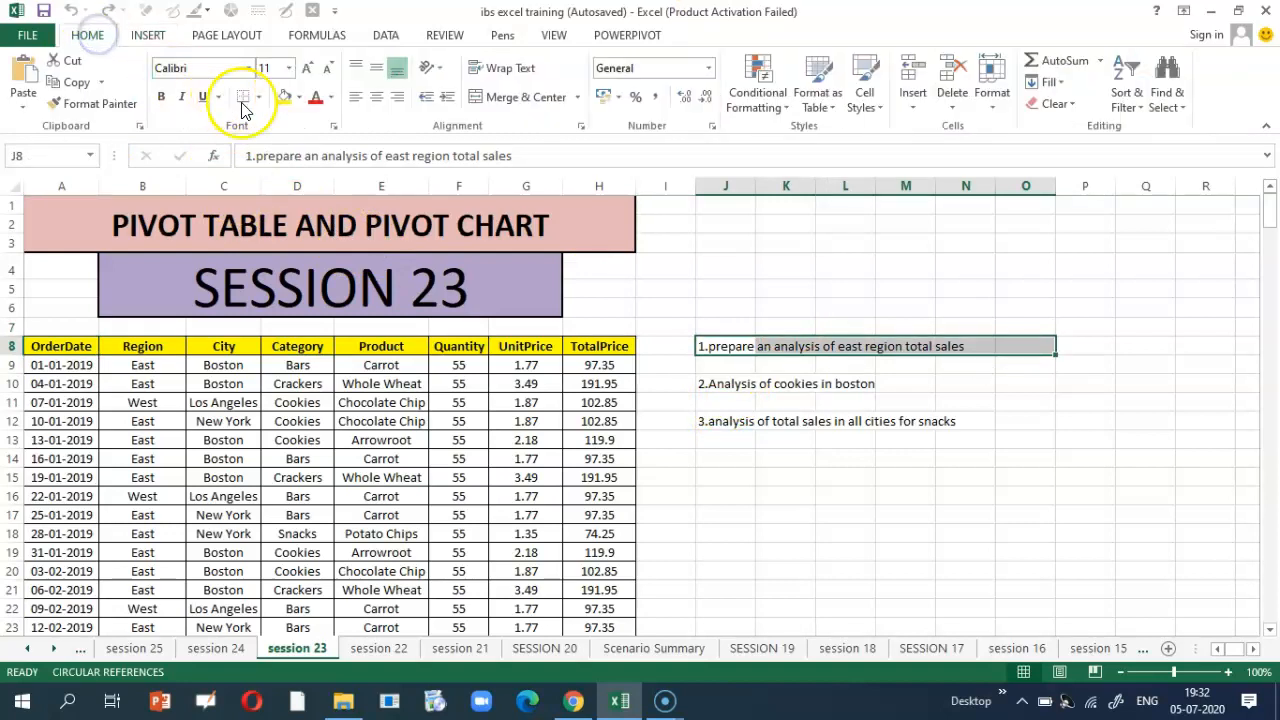
{"action": "left_click", "coordinate": [284, 96]}
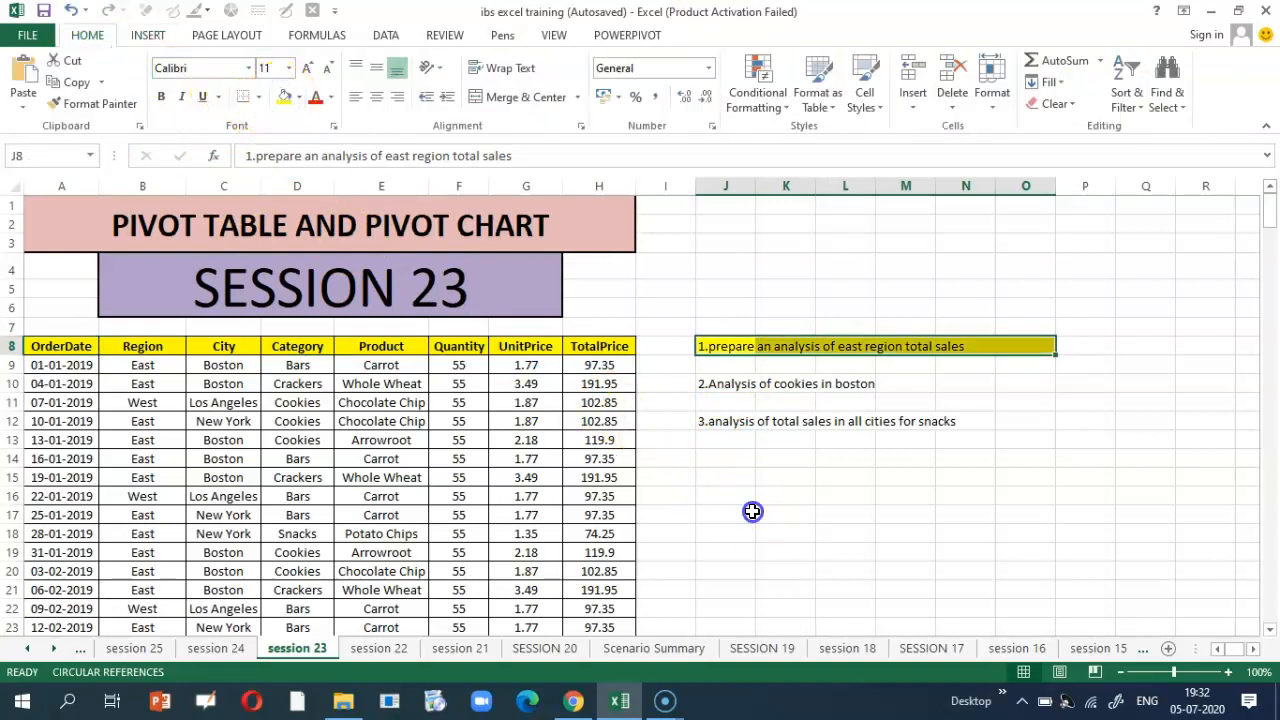
{"action": "left_click", "coordinate": [752, 511]}
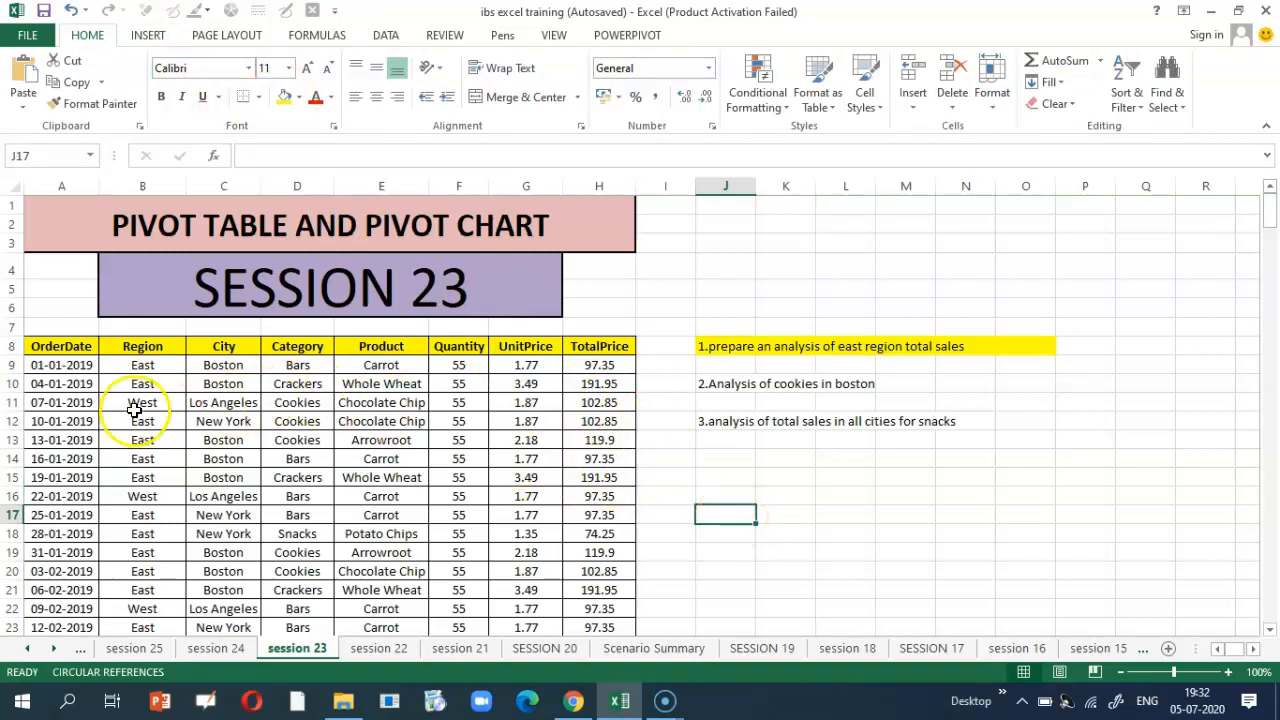
{"action": "left_click", "coordinate": [78, 350]}
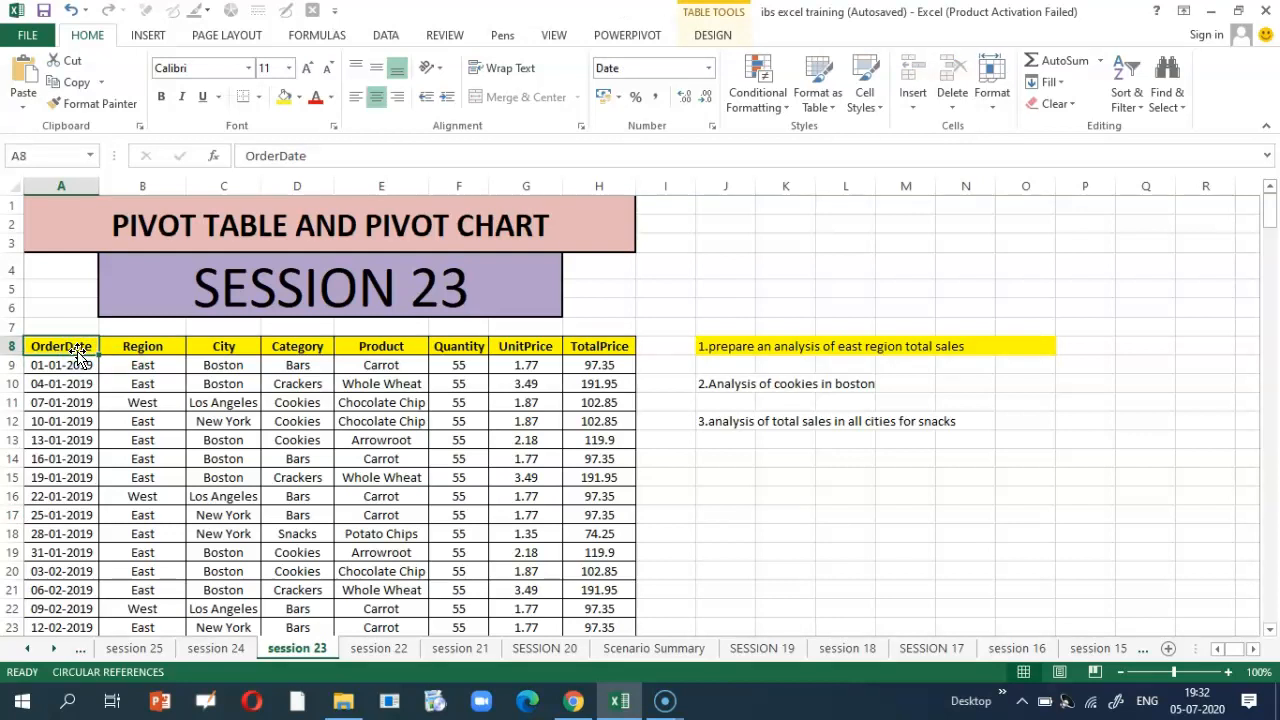
Step: Select the Sales_Data table and start a PivotChart & PivotTable on a New Worksheet
{"action": "key", "text": "ctrl+shift+End"}
{"action": "key", "text": "ctrl+q"}
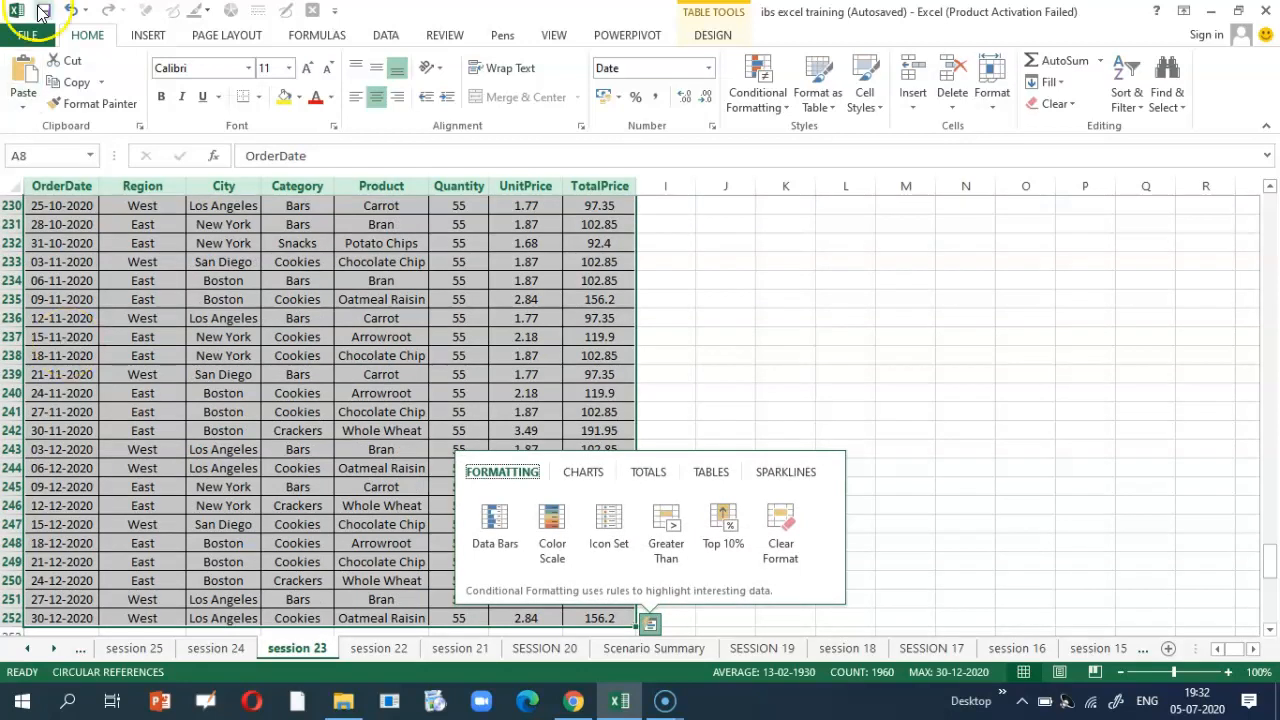
{"action": "left_click", "coordinate": [145, 37]}
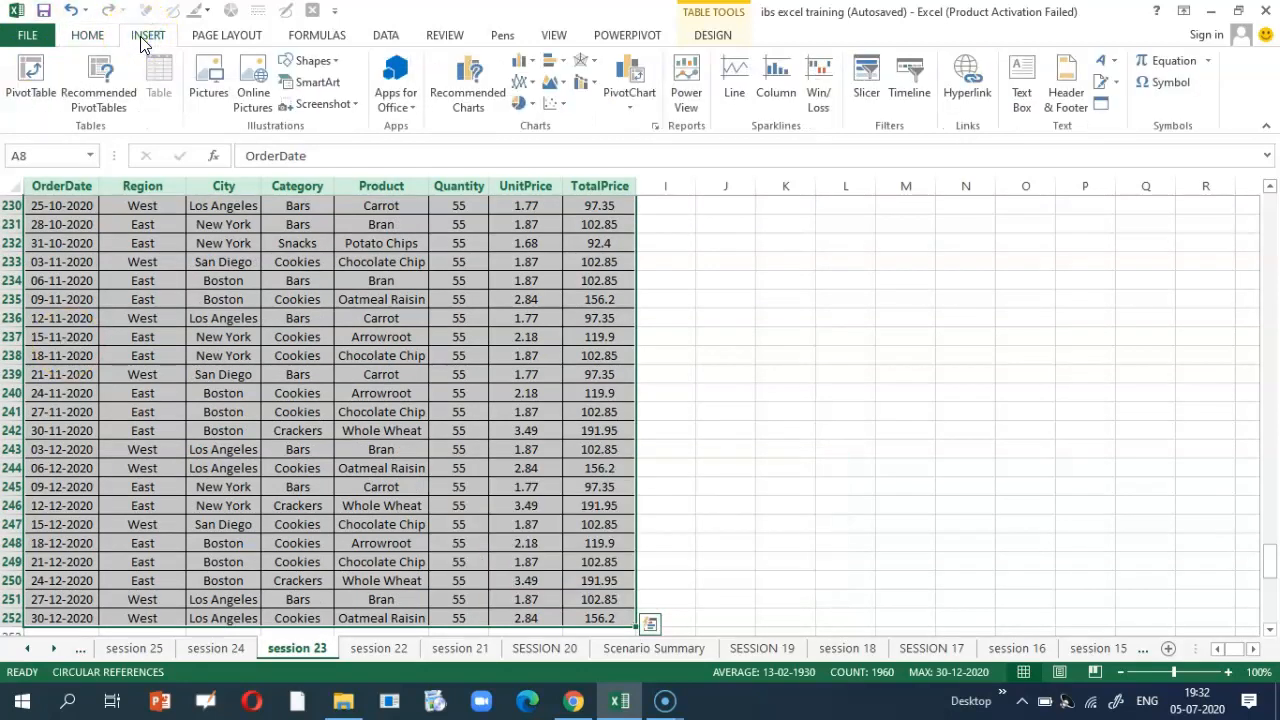
{"action": "left_click", "coordinate": [630, 112]}
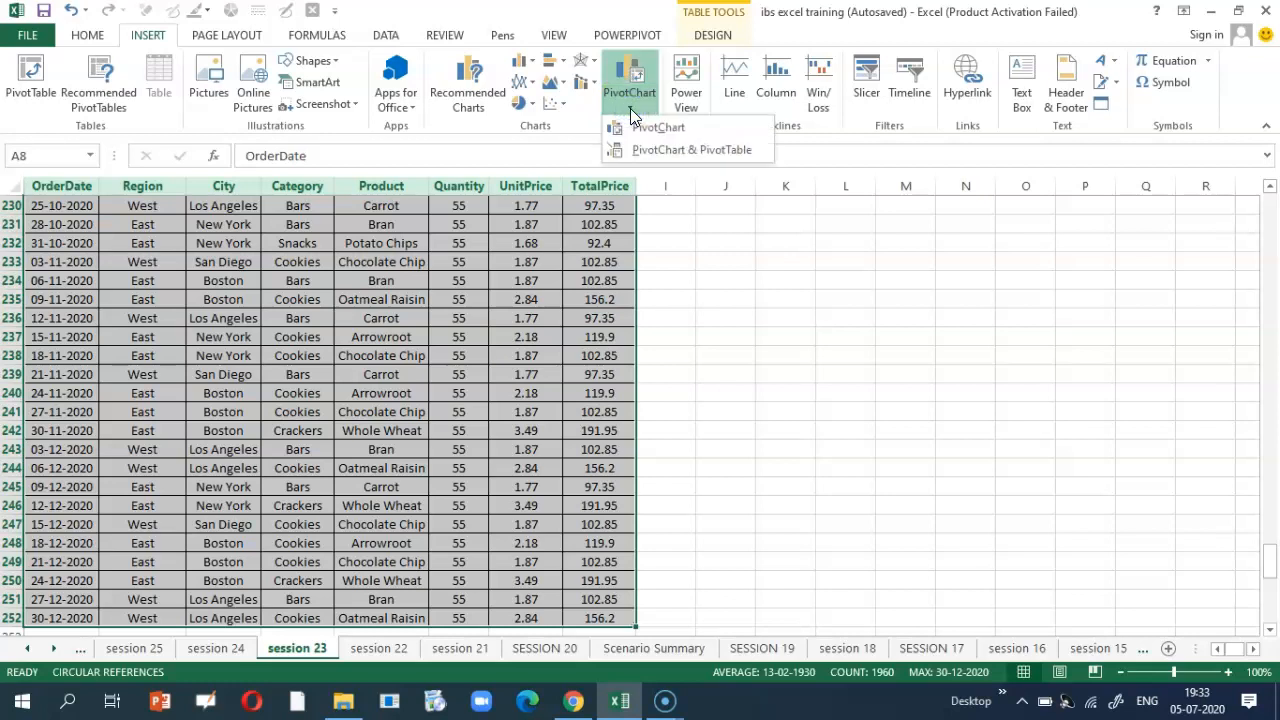
{"action": "left_click", "coordinate": [651, 149]}
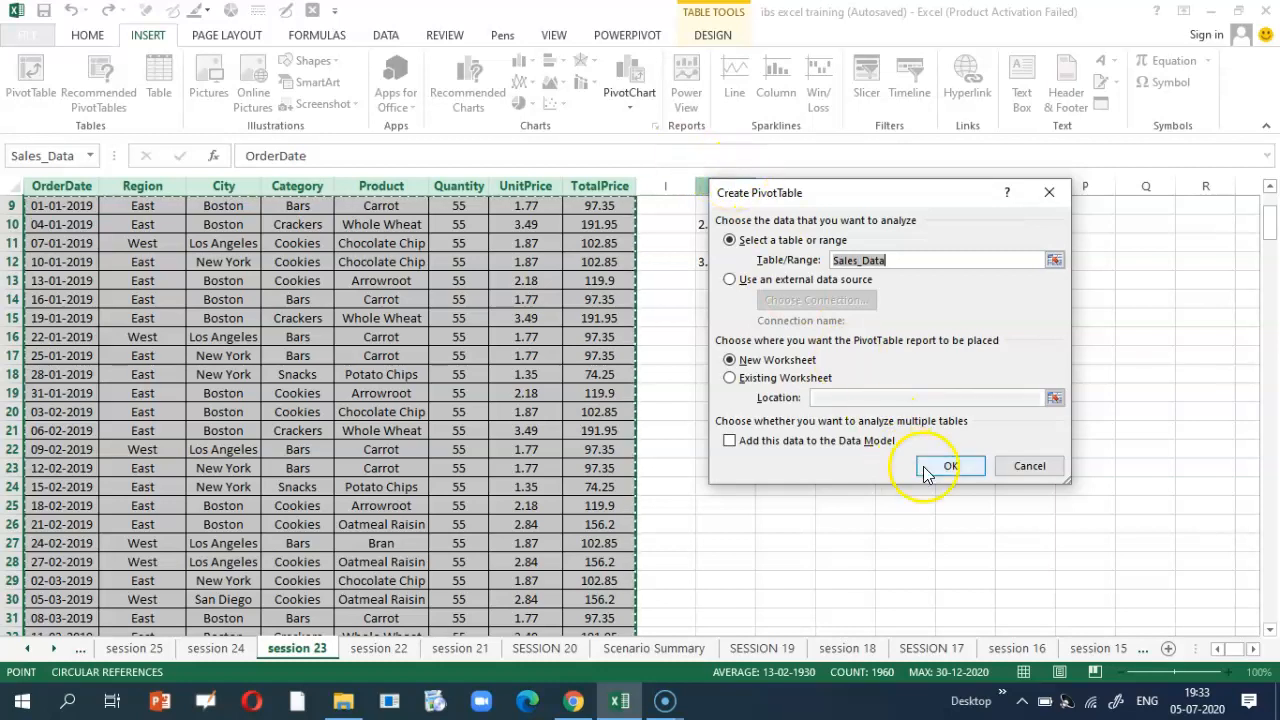
{"action": "left_click", "coordinate": [949, 474]}
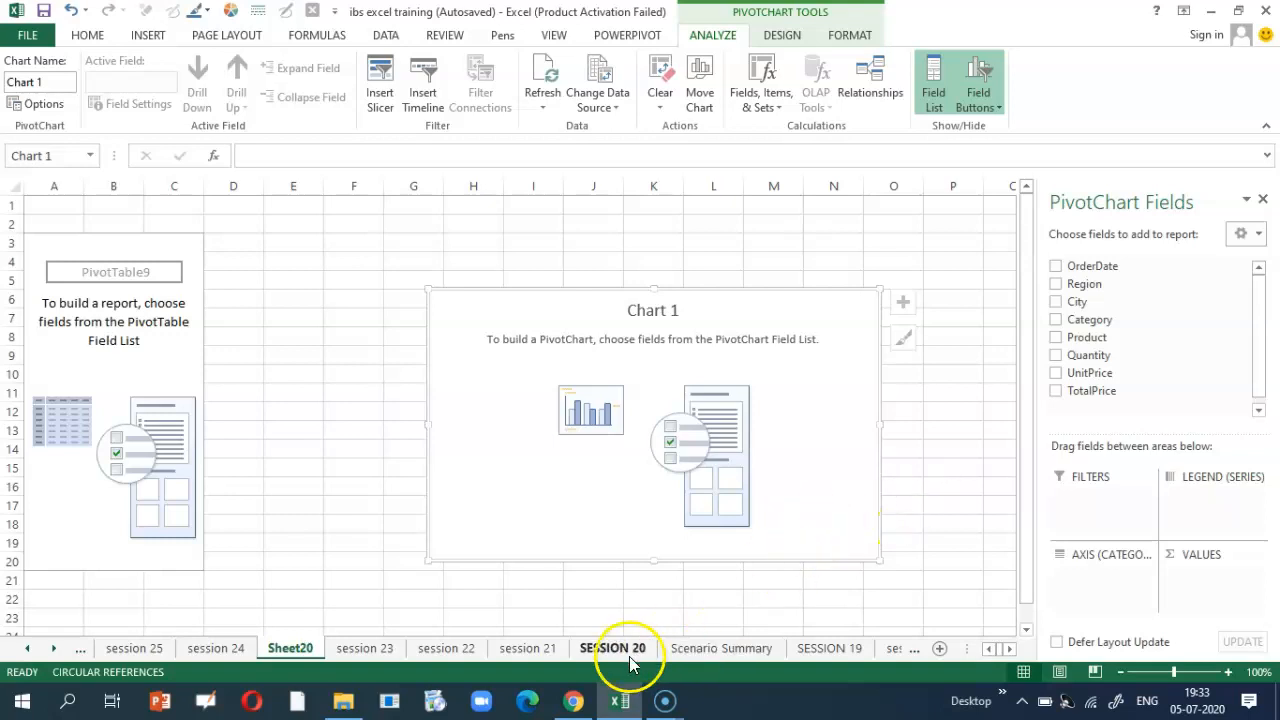
Step: Check the session 23 sheet, then return to Sheet20 with empty PivotTable9 and Chart 1
{"action": "left_click", "coordinate": [357, 648]}
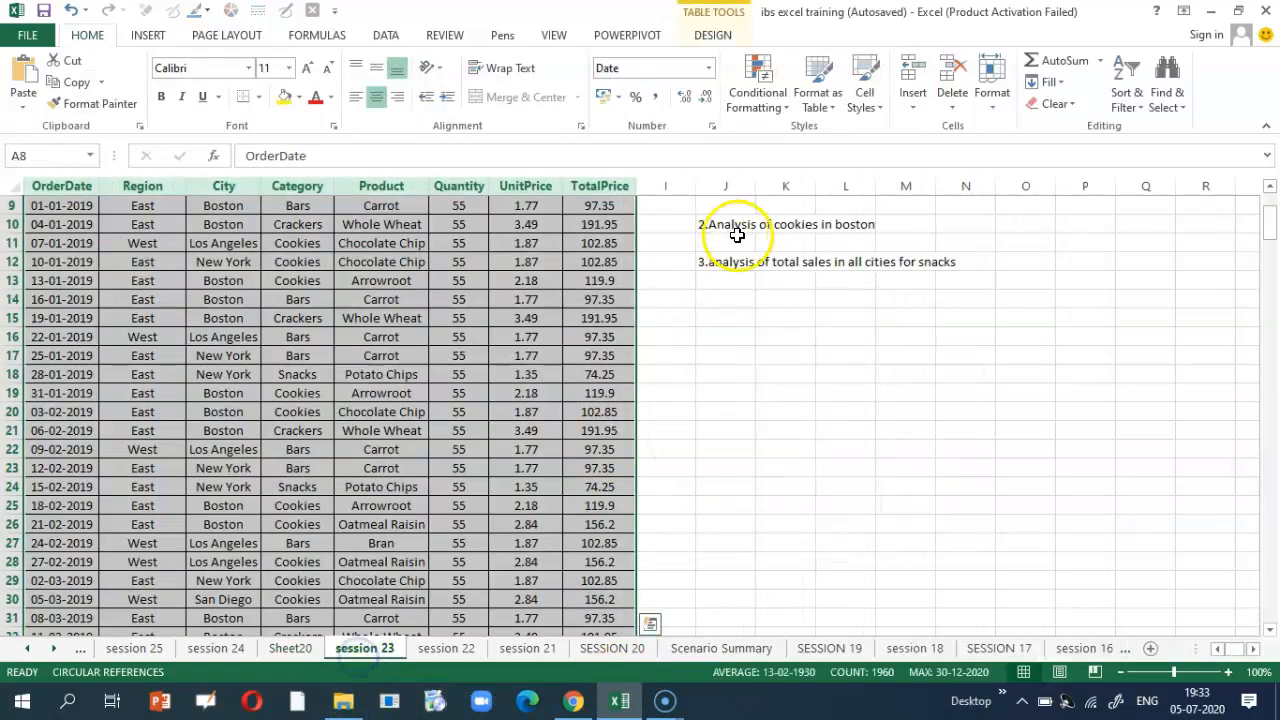
{"action": "scroll", "coordinate": [730, 240], "scroll_direction": "up", "scroll_amount": 1}
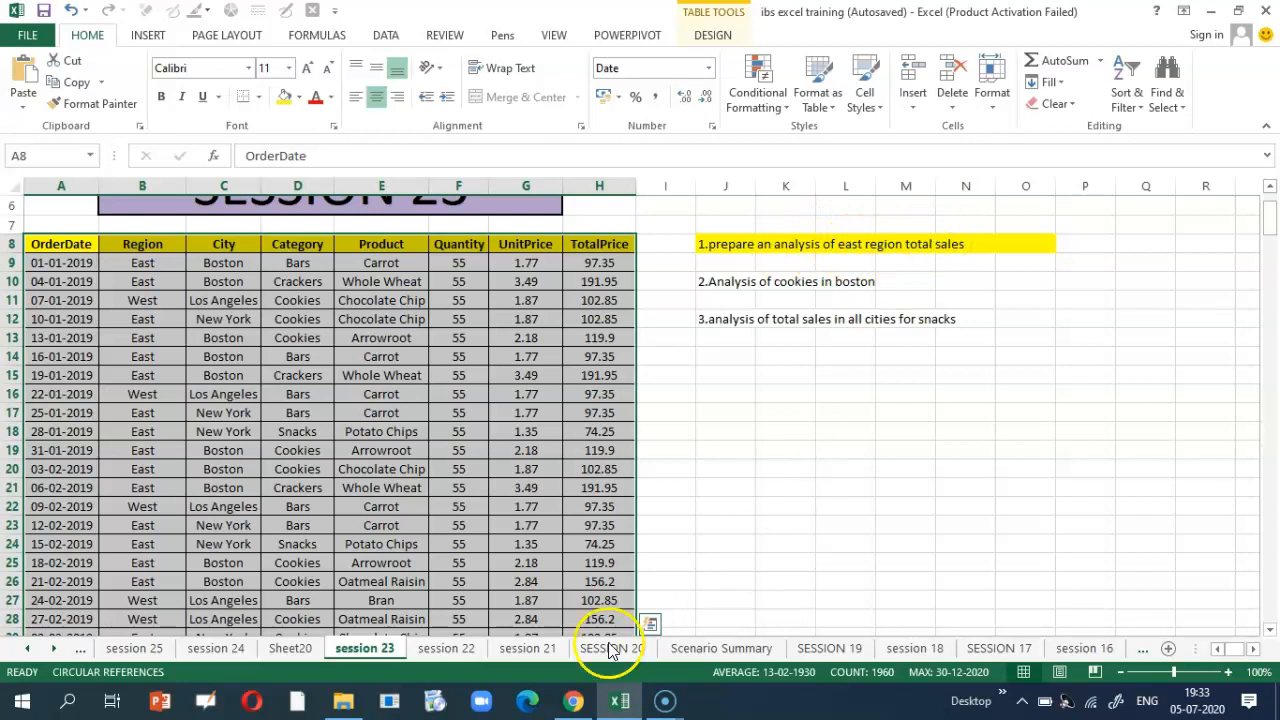
{"action": "left_click", "coordinate": [303, 648]}
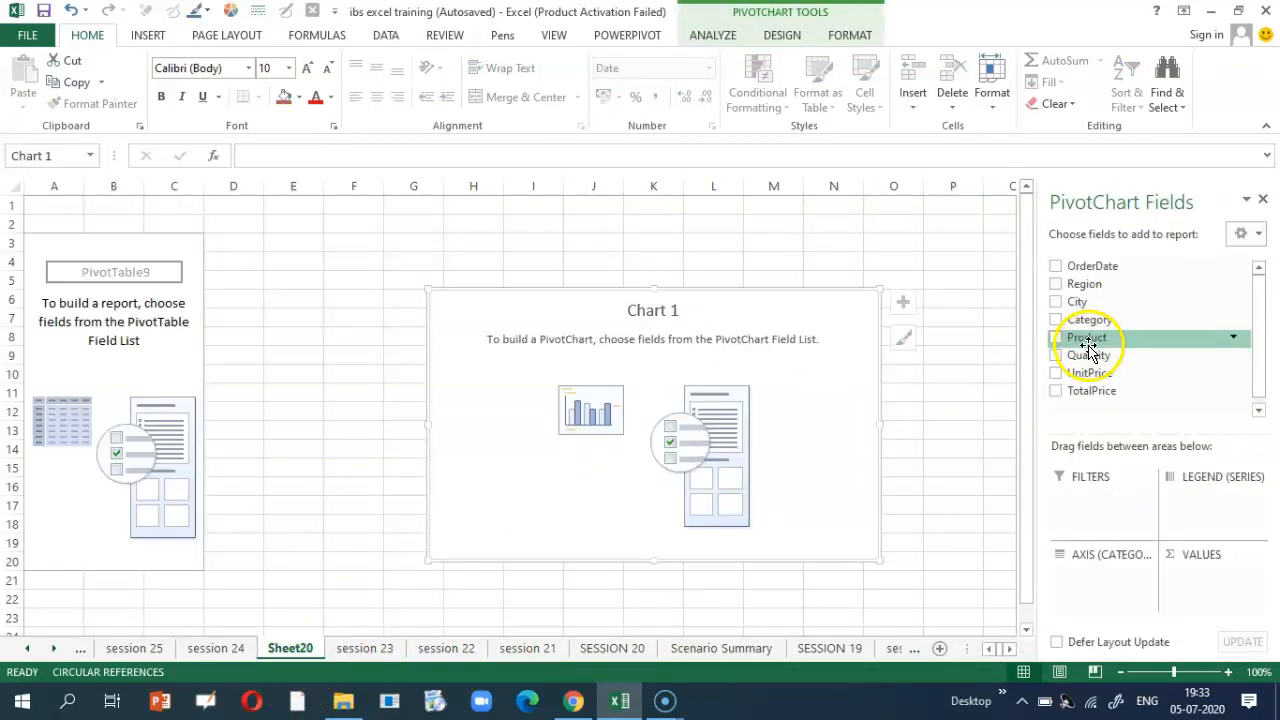
Step: Chart Sum of TotalPrice by Region (East 18868.85, West 10666.15) and move the chart beside the pivot
{"action": "left_click_drag", "start_coordinate": [1078, 295], "coordinate": [1111, 588]}
{"action": "left_click_drag", "start_coordinate": [1068, 392], "coordinate": [1214, 584]}
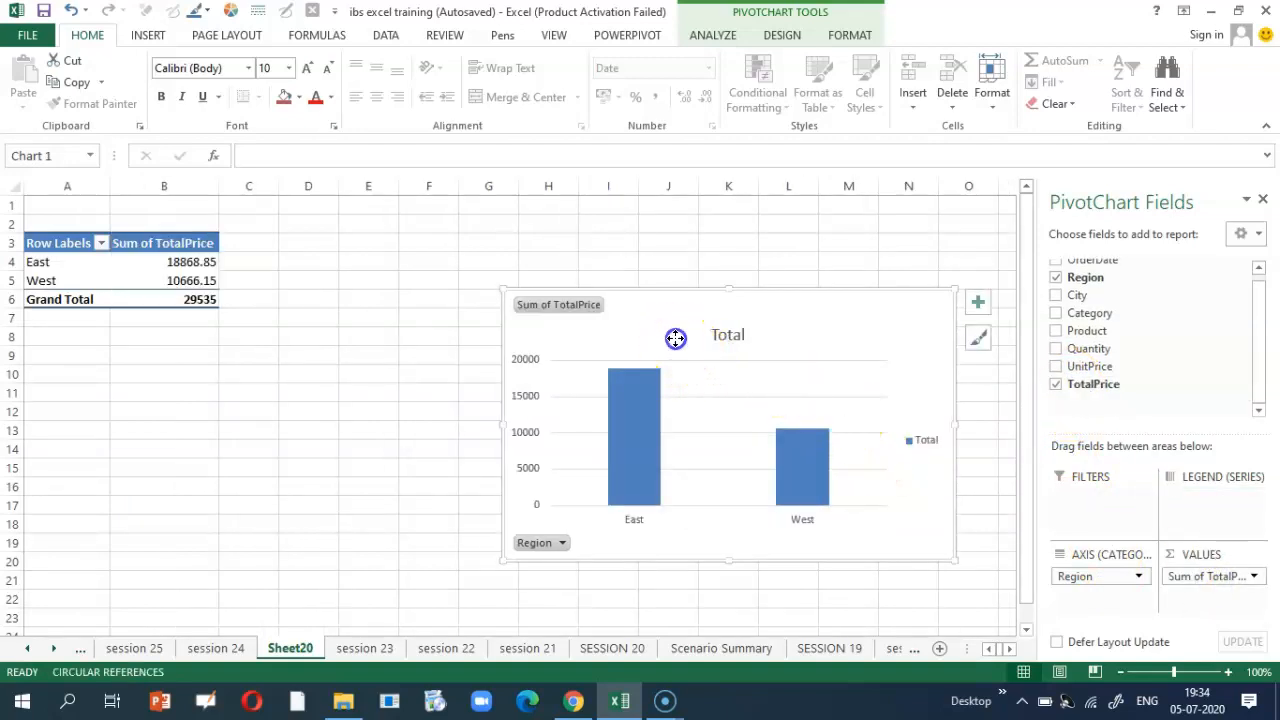
{"action": "left_click_drag", "start_coordinate": [674, 337], "coordinate": [487, 263]}
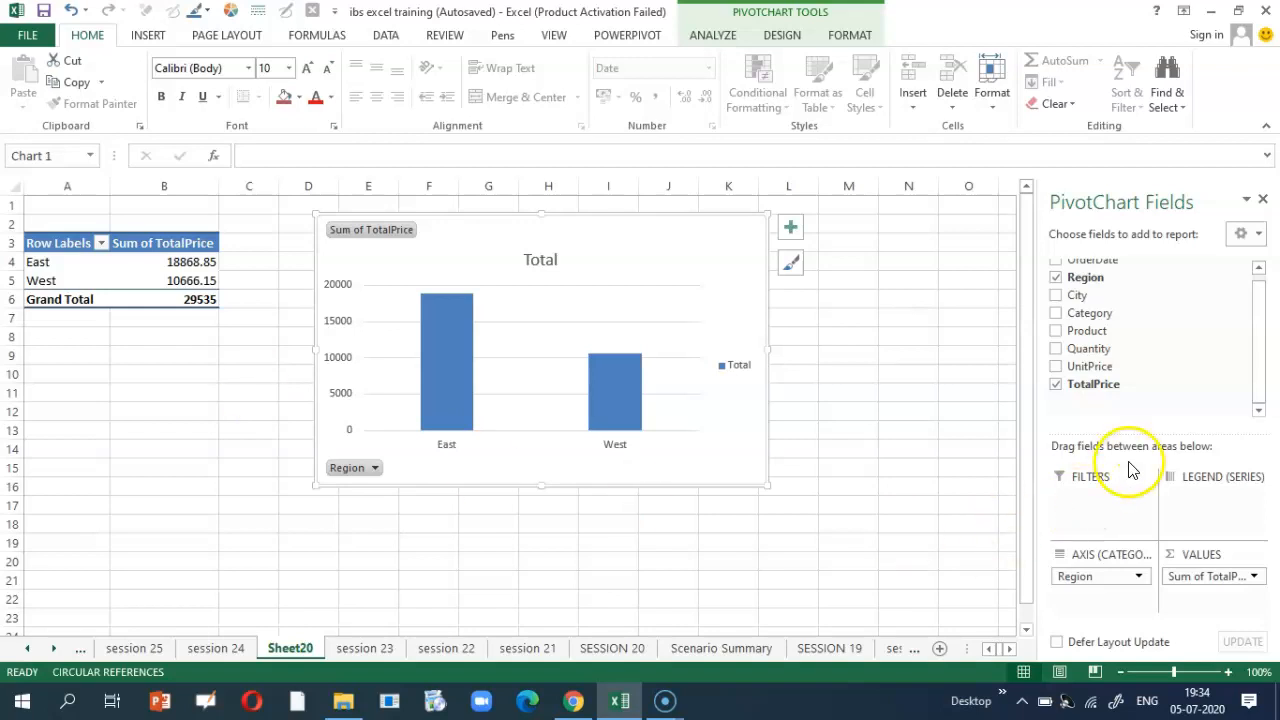
Step: Add a Region slicer right of the chart and filter it to East, showing 18868.85
{"action": "left_click", "coordinate": [148, 36]}
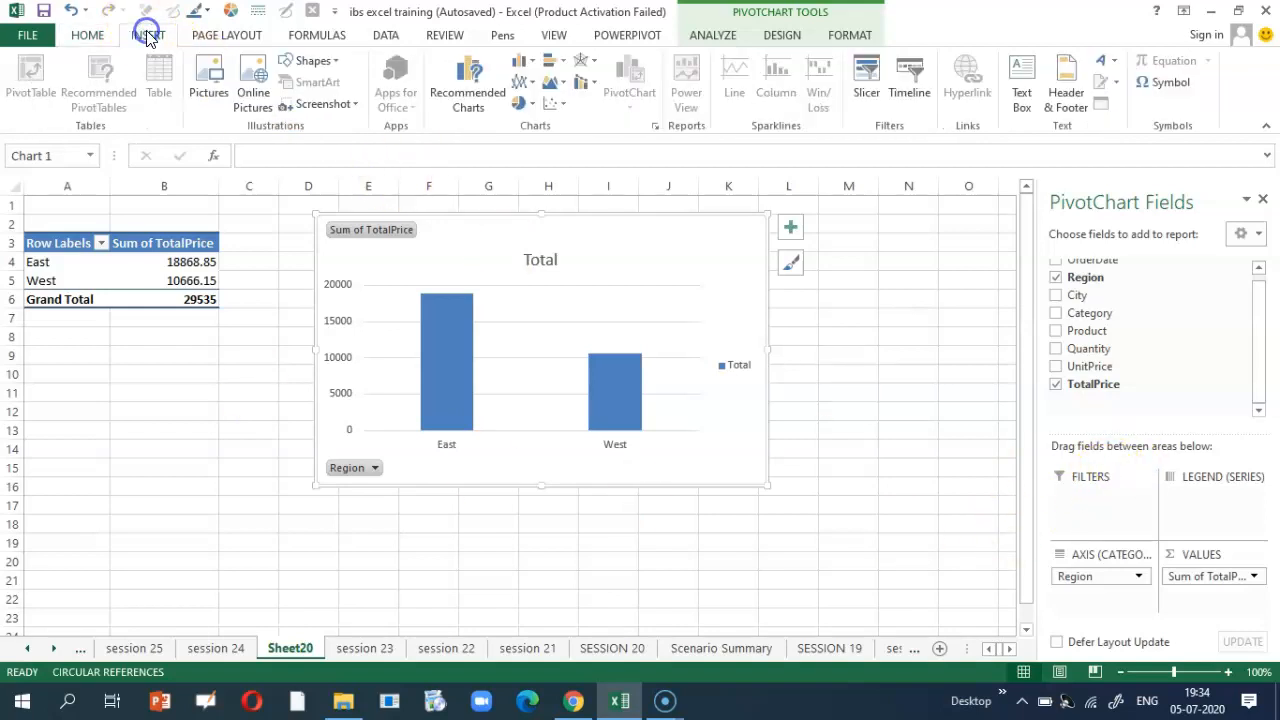
{"action": "left_click", "coordinate": [867, 96]}
{"action": "left_click", "coordinate": [801, 233]}
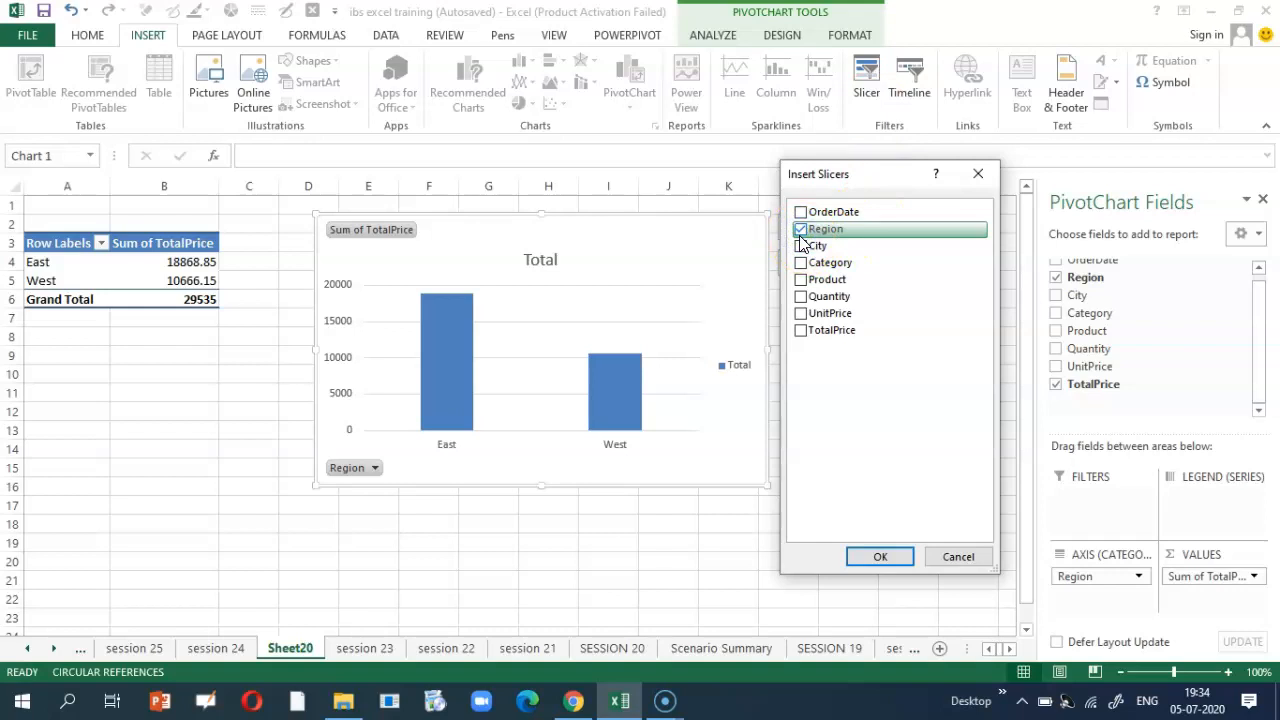
{"action": "left_click", "coordinate": [886, 556]}
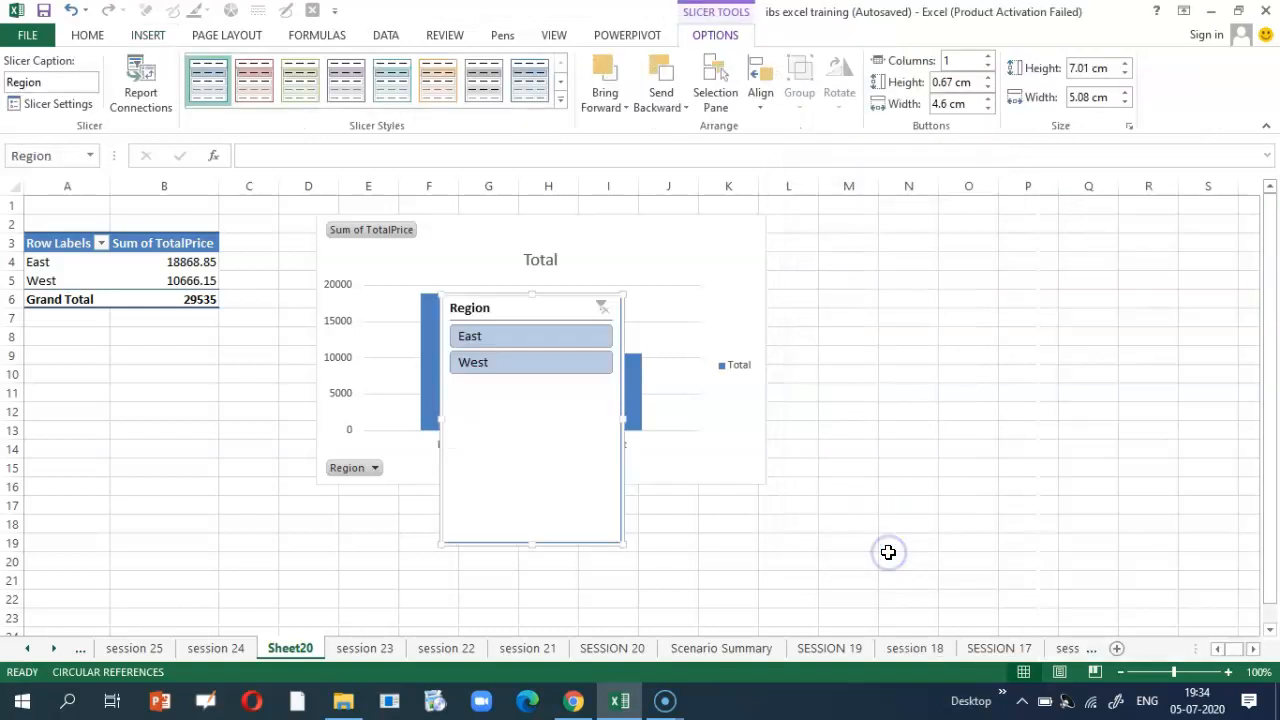
{"action": "left_click_drag", "start_coordinate": [589, 449], "coordinate": [1020, 376]}
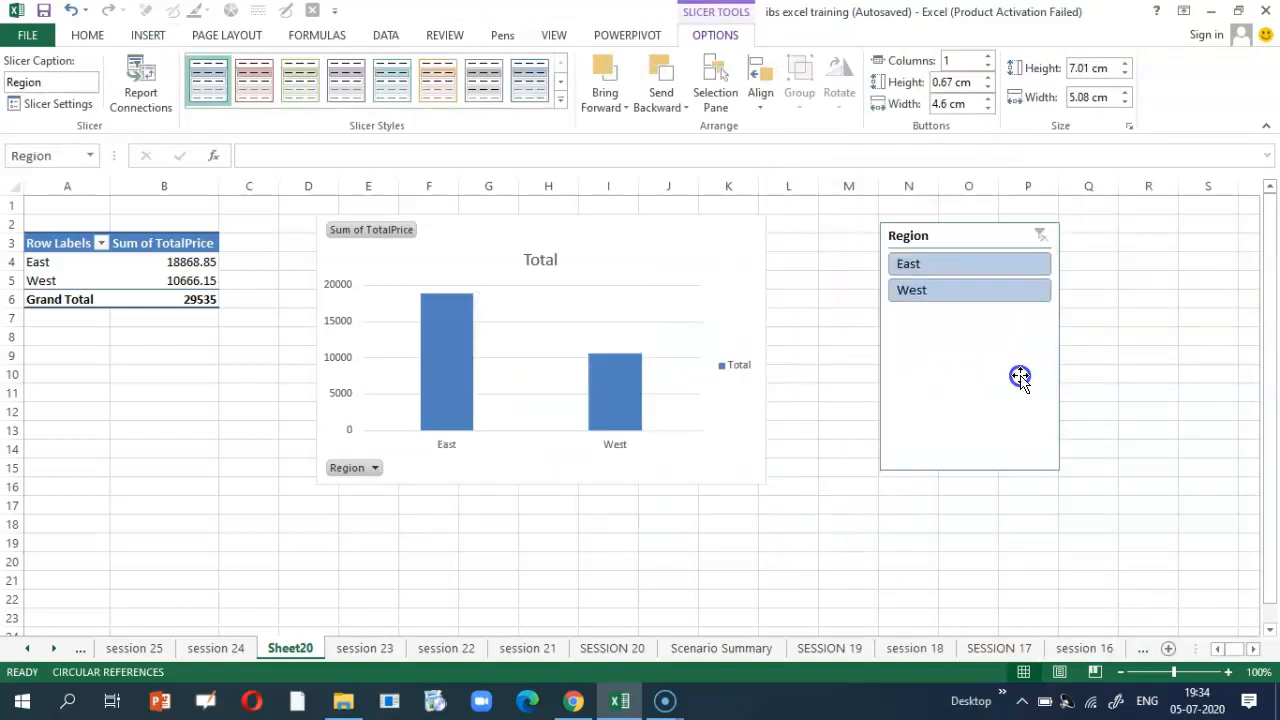
{"action": "left_click", "coordinate": [925, 263]}
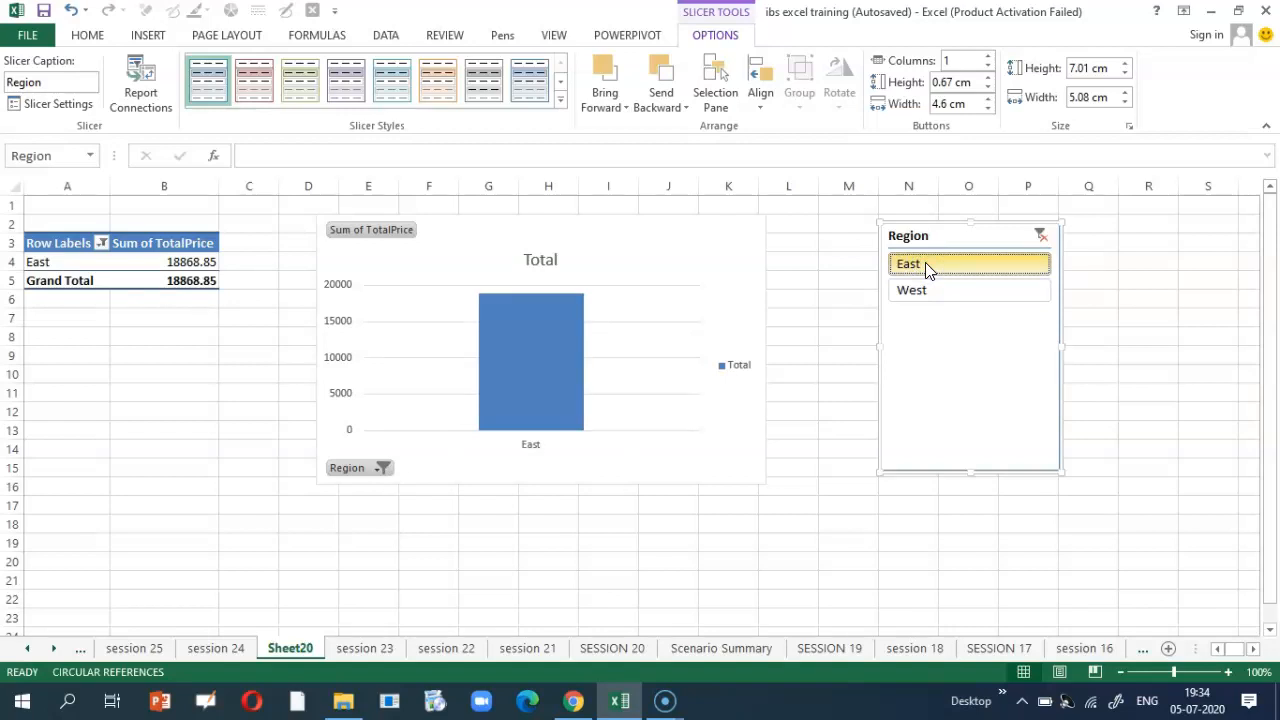
Step: Fill task 2's line J10:O10 on the session 23 sheet with green
{"action": "left_click", "coordinate": [383, 650]}
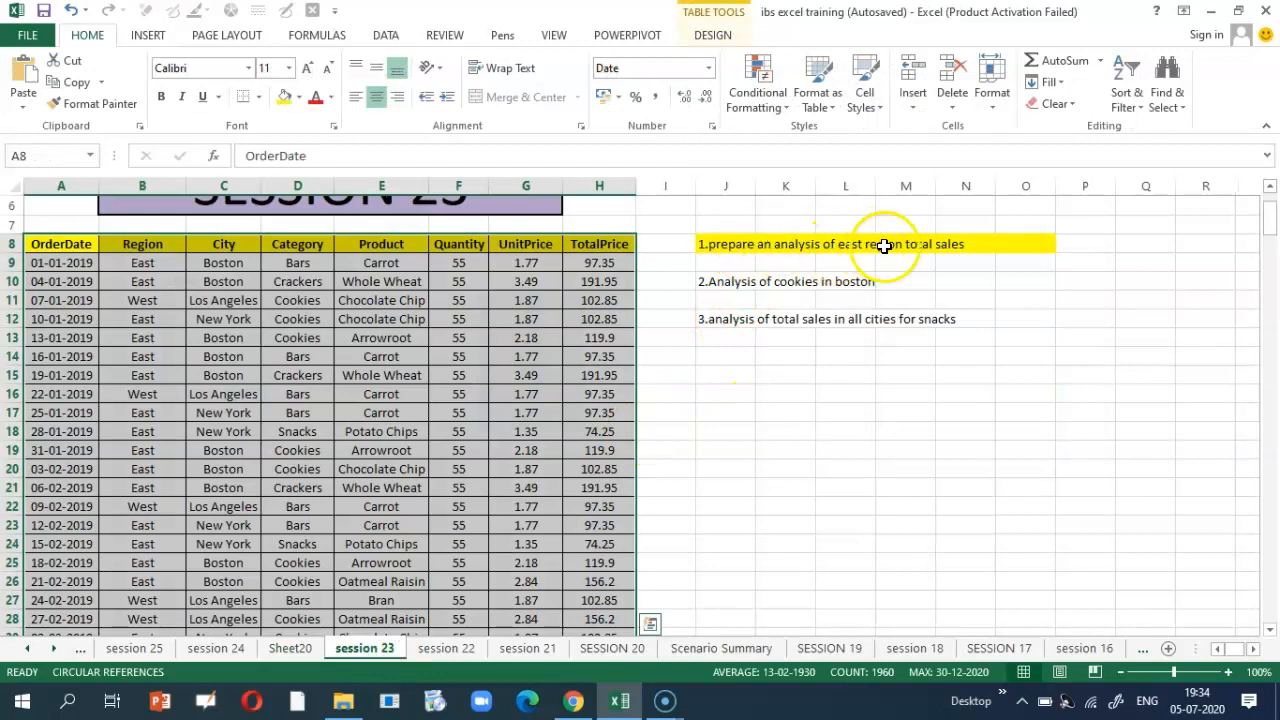
{"action": "left_click_drag", "start_coordinate": [729, 281], "coordinate": [1023, 277]}
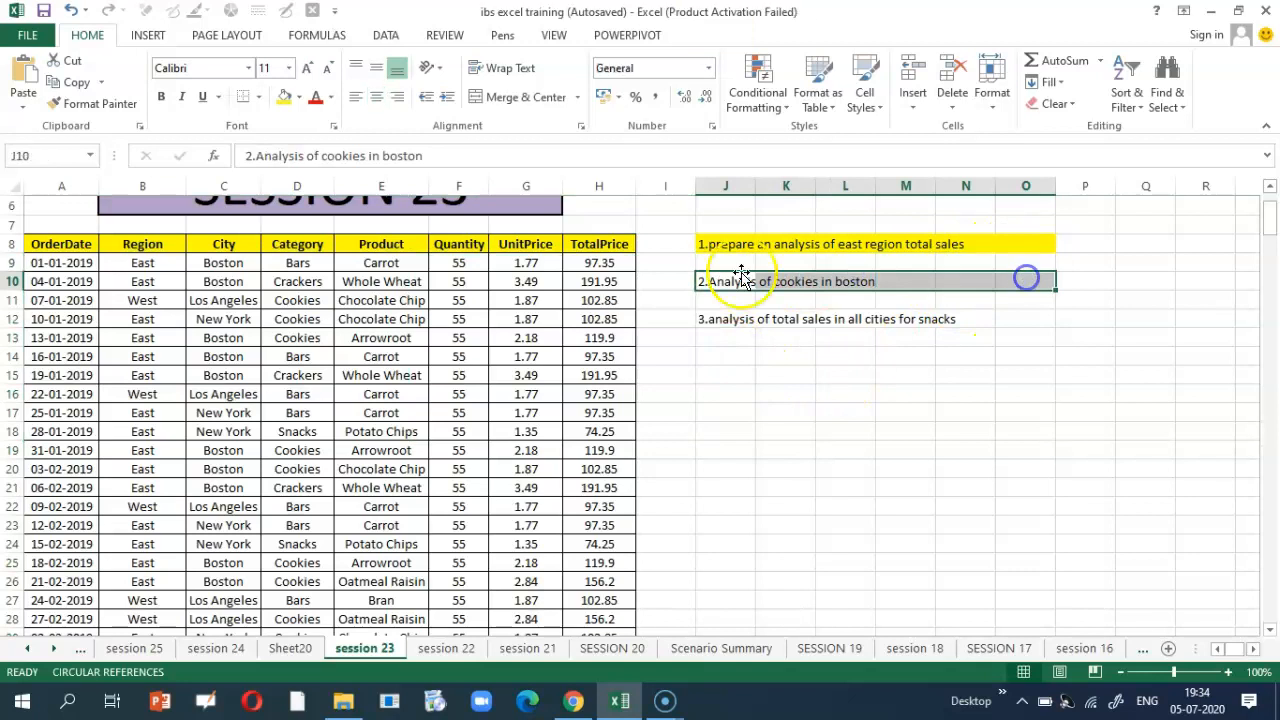
{"action": "left_click", "coordinate": [298, 102]}
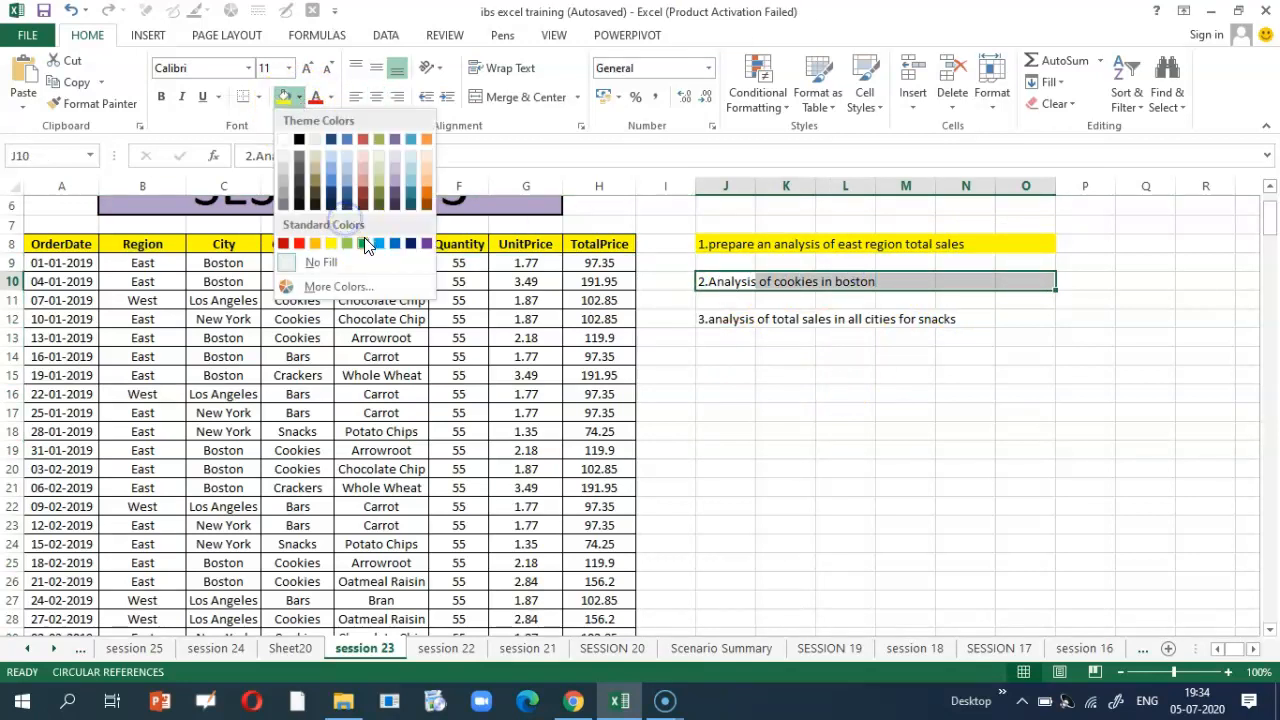
{"action": "left_click", "coordinate": [362, 244]}
{"action": "left_click", "coordinate": [736, 414]}
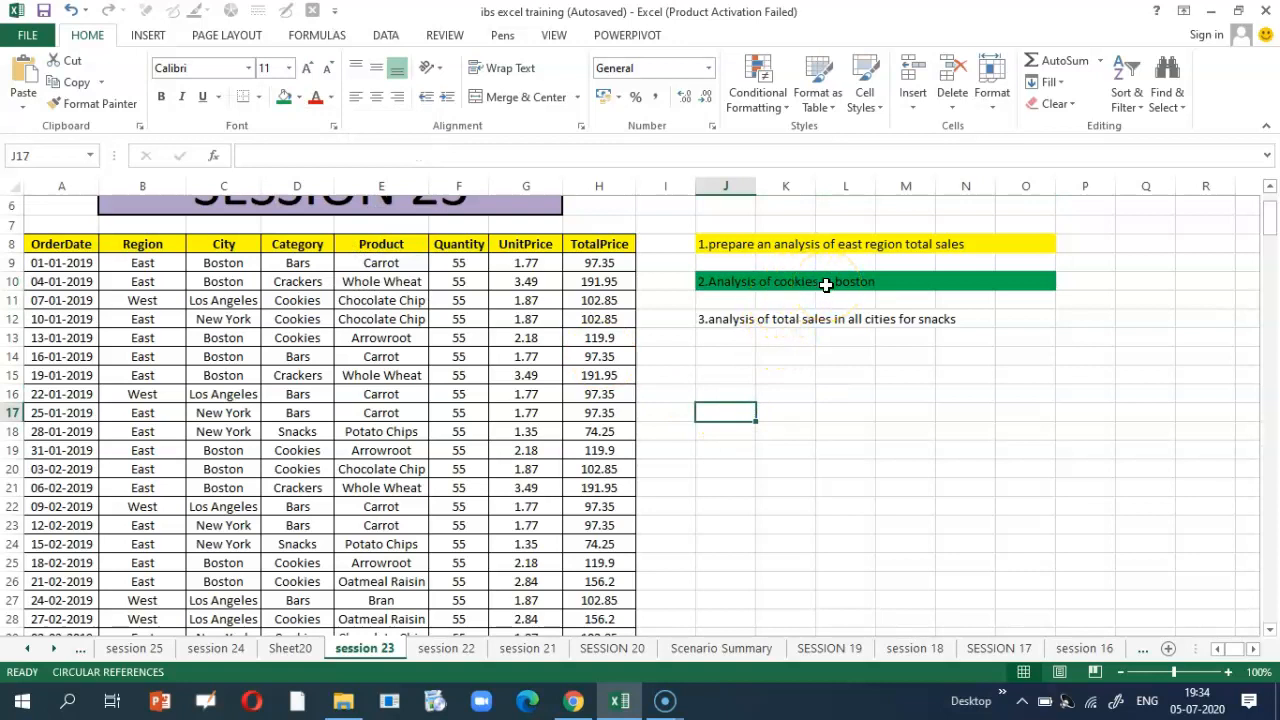
Step: Review the City, Category and Product columns of the sales table, ending at OrderDate
{"action": "left_click", "coordinate": [225, 247]}
{"action": "left_click", "coordinate": [220, 261]}
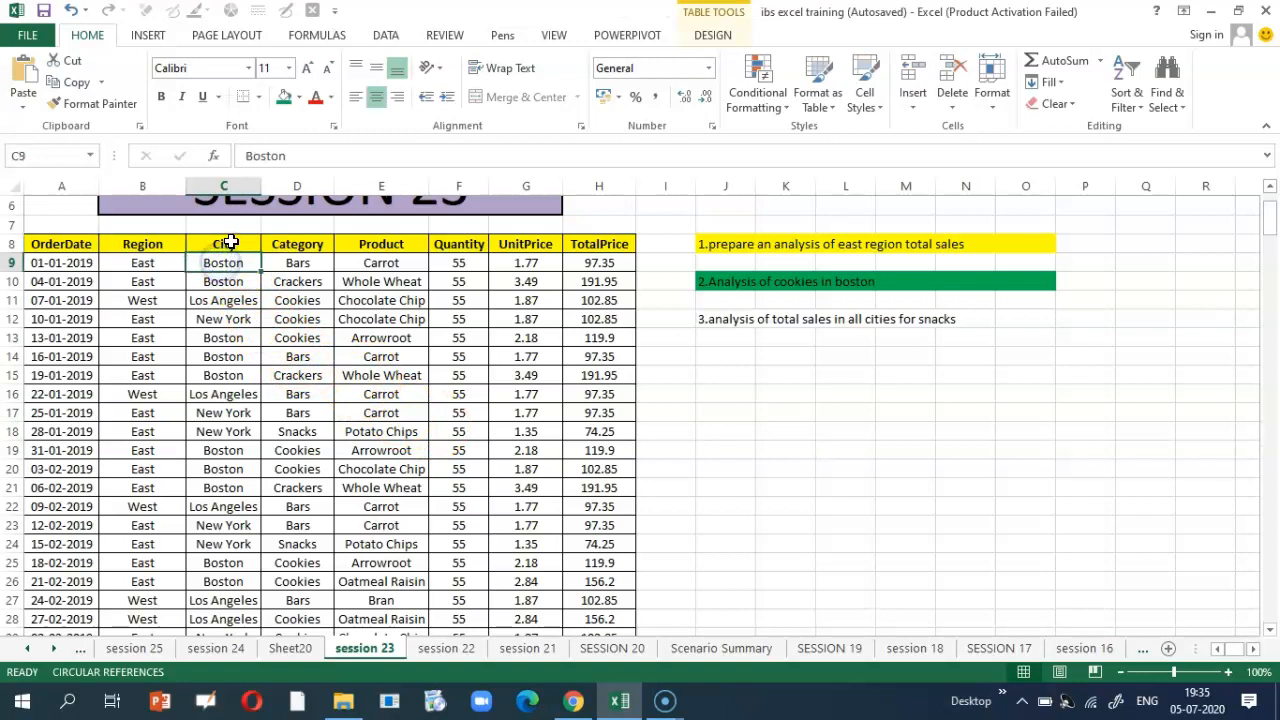
{"action": "left_click", "coordinate": [288, 268]}
{"action": "left_click", "coordinate": [287, 281]}
{"action": "left_click", "coordinate": [292, 299]}
{"action": "left_click", "coordinate": [298, 246]}
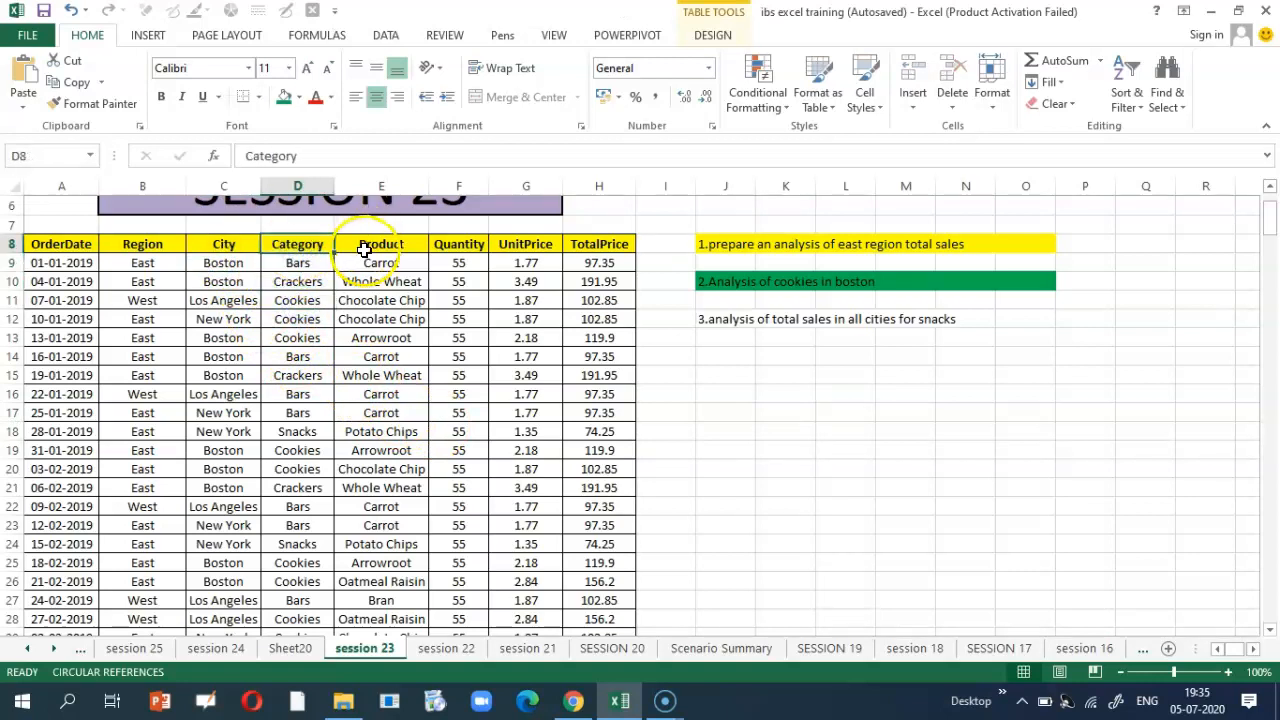
{"action": "left_click", "coordinate": [364, 249]}
{"action": "left_click", "coordinate": [373, 263]}
{"action": "left_click", "coordinate": [377, 279]}
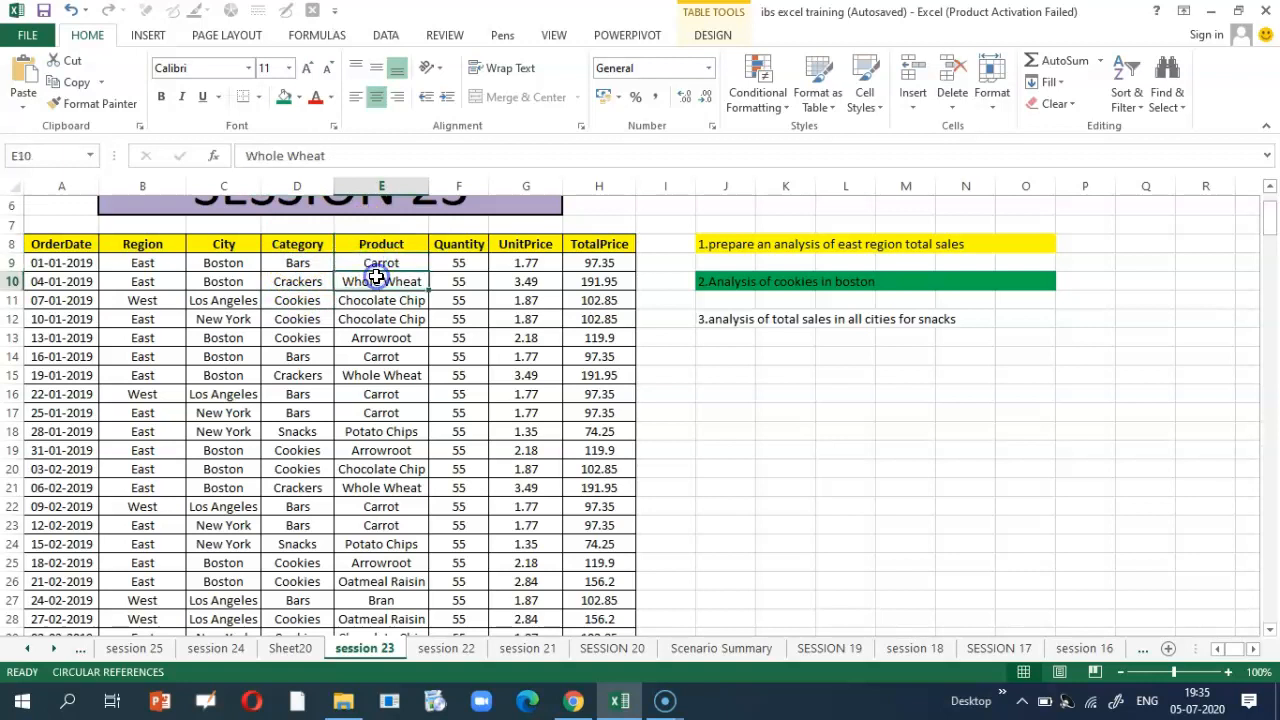
{"action": "left_click", "coordinate": [297, 244]}
{"action": "left_click", "coordinate": [218, 249]}
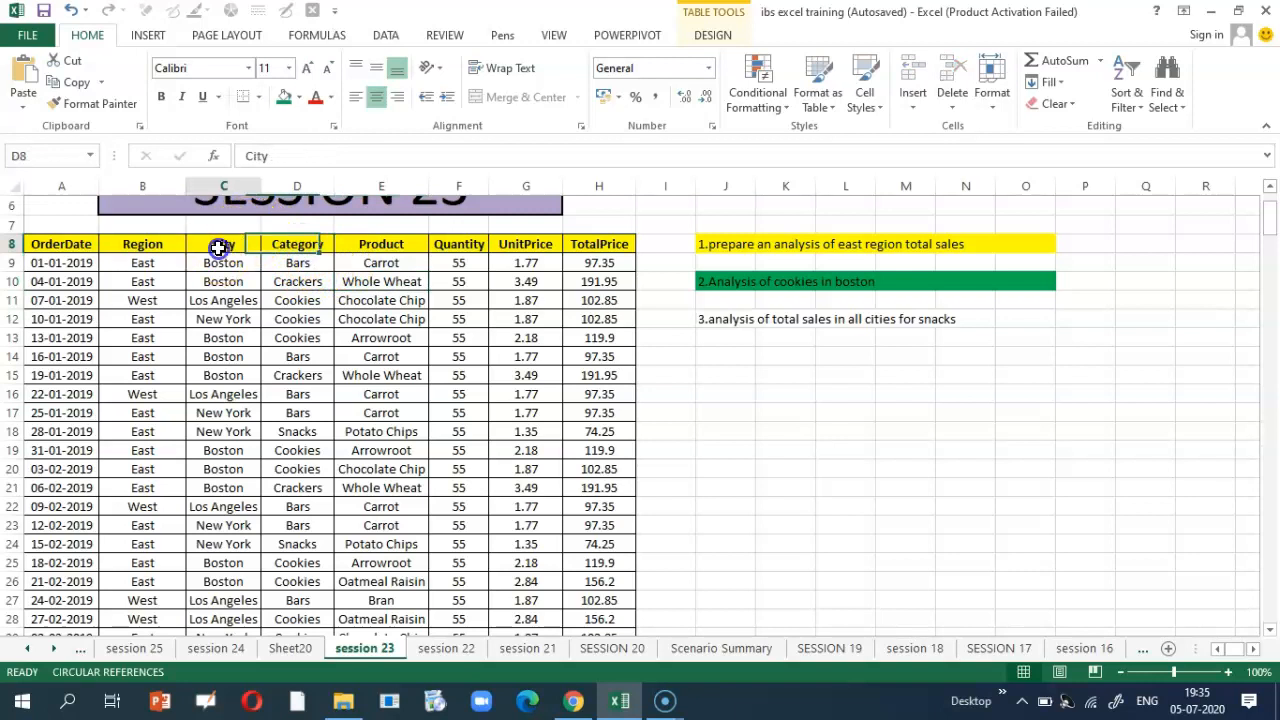
{"action": "left_click", "coordinate": [82, 244]}
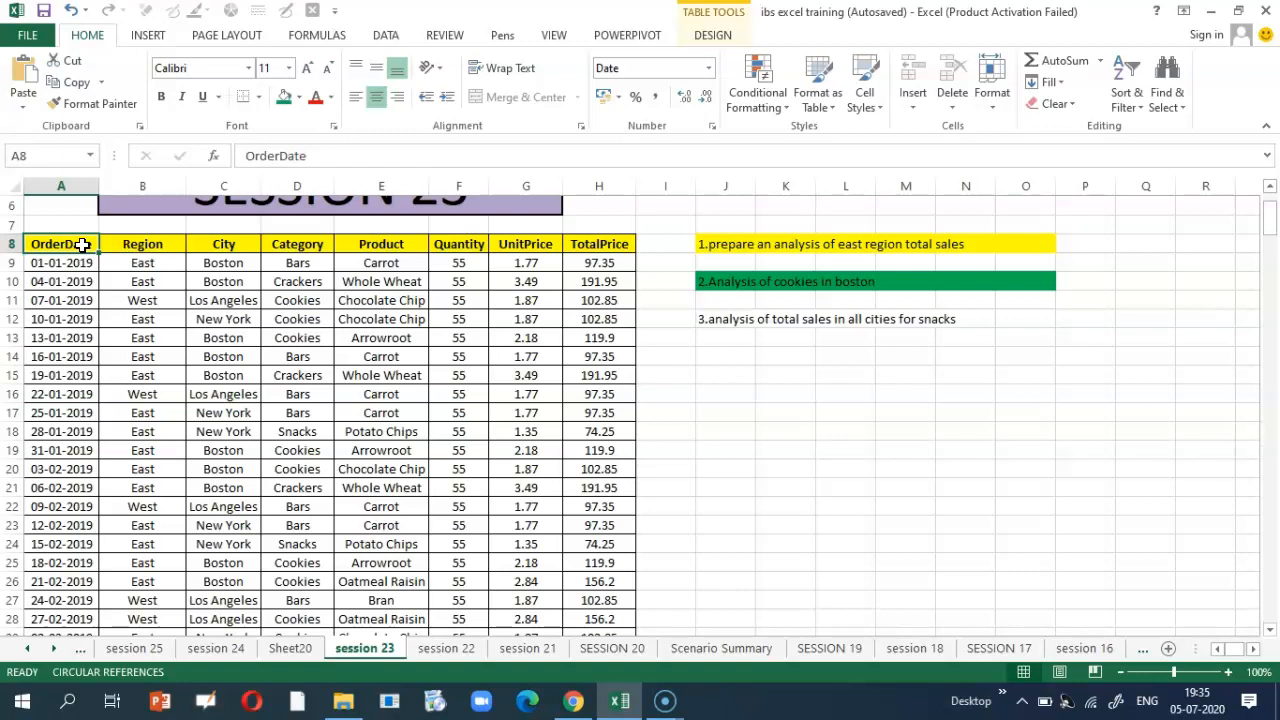
Step: Select the whole sales table and create a PivotChart & PivotTable on new Sheet21
{"action": "key", "text": "ctrl+shift+Right"}
{"action": "key", "text": "ctrl+shift+Down"}
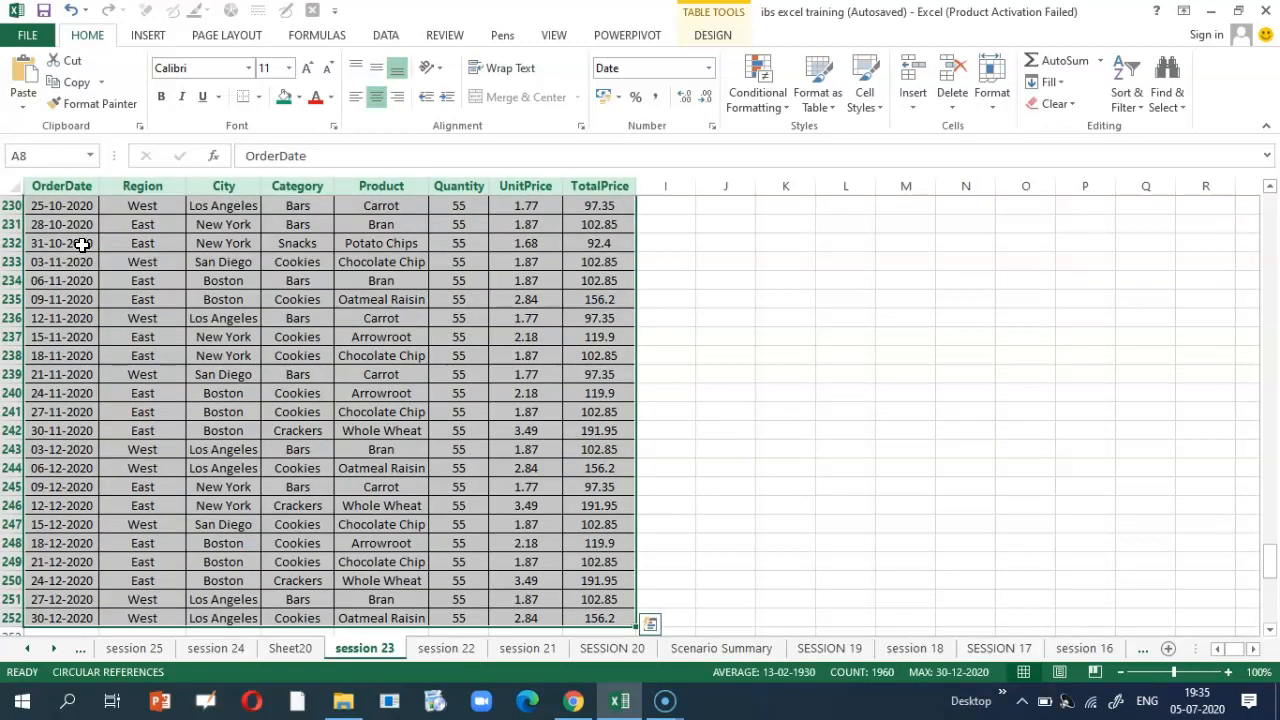
{"action": "left_click", "coordinate": [148, 35]}
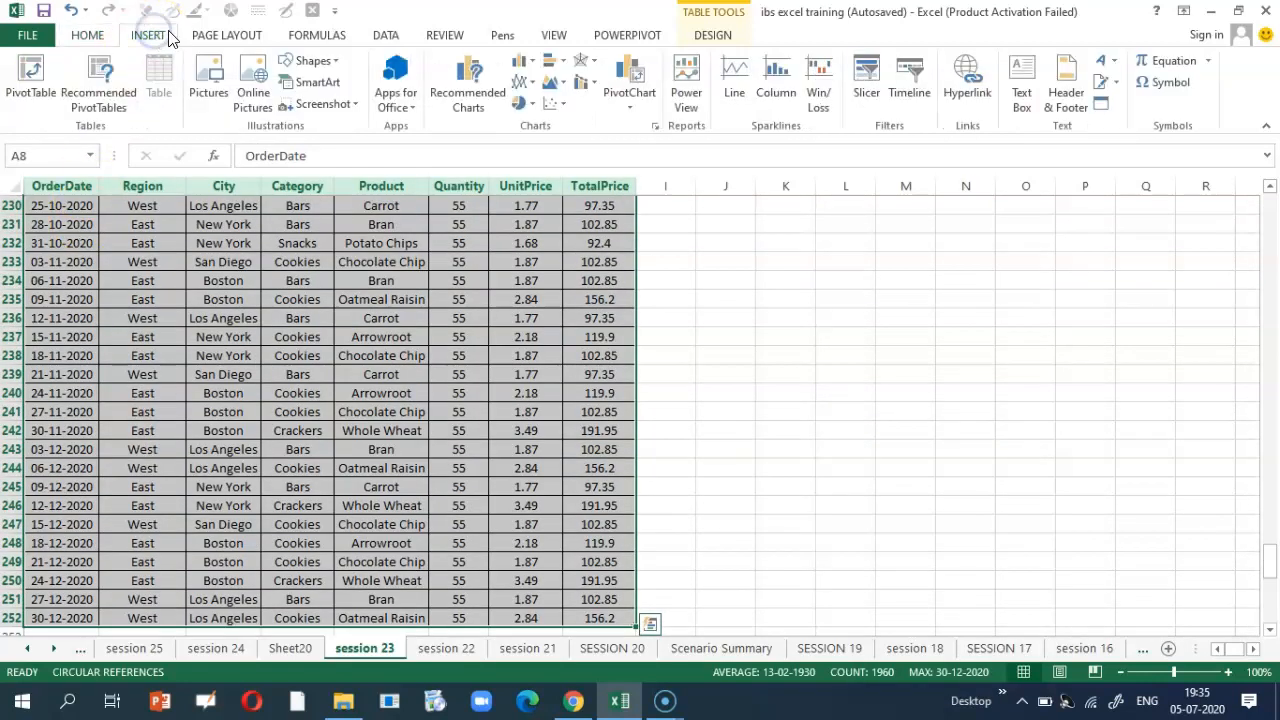
{"action": "left_click", "coordinate": [629, 104]}
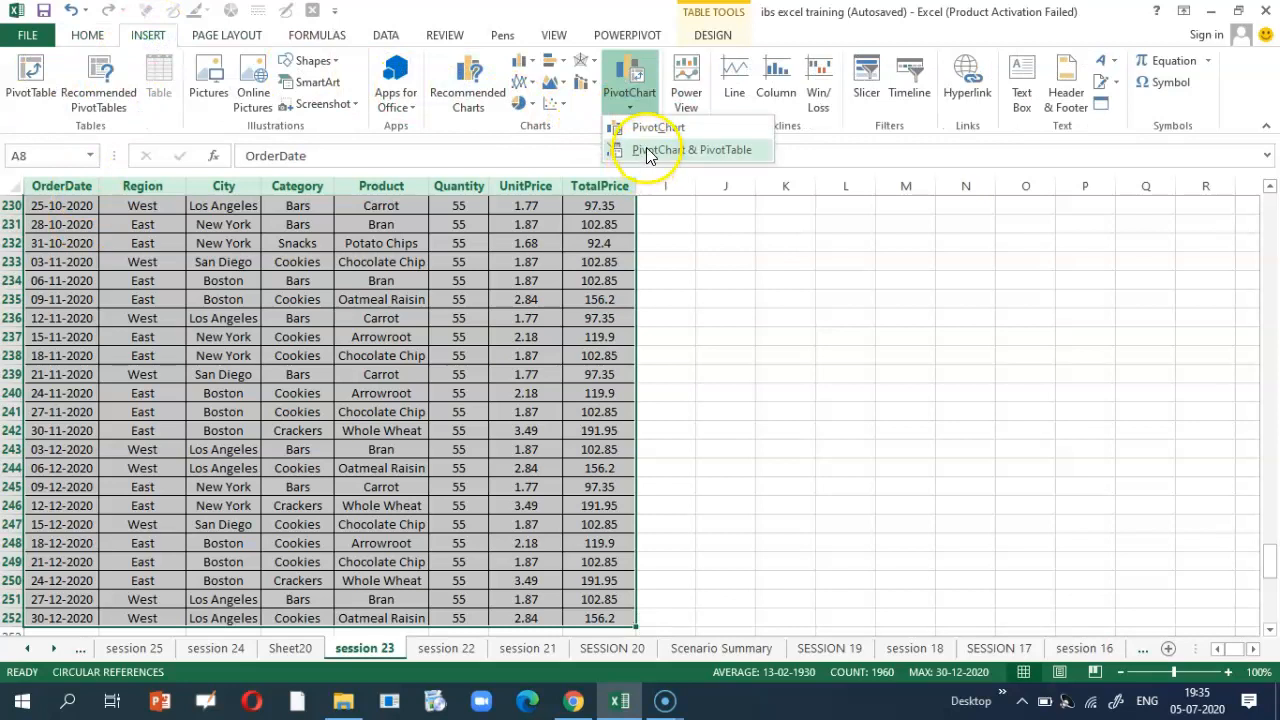
{"action": "left_click", "coordinate": [648, 150]}
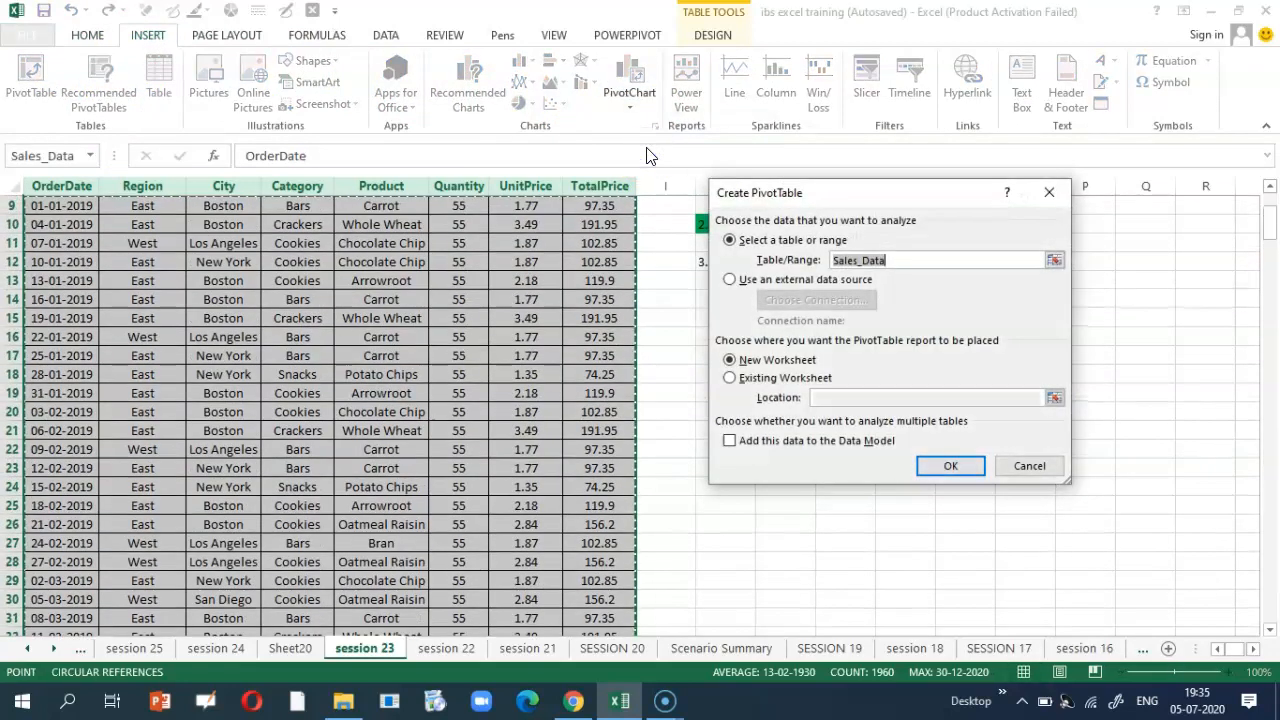
{"action": "left_click", "coordinate": [974, 478]}
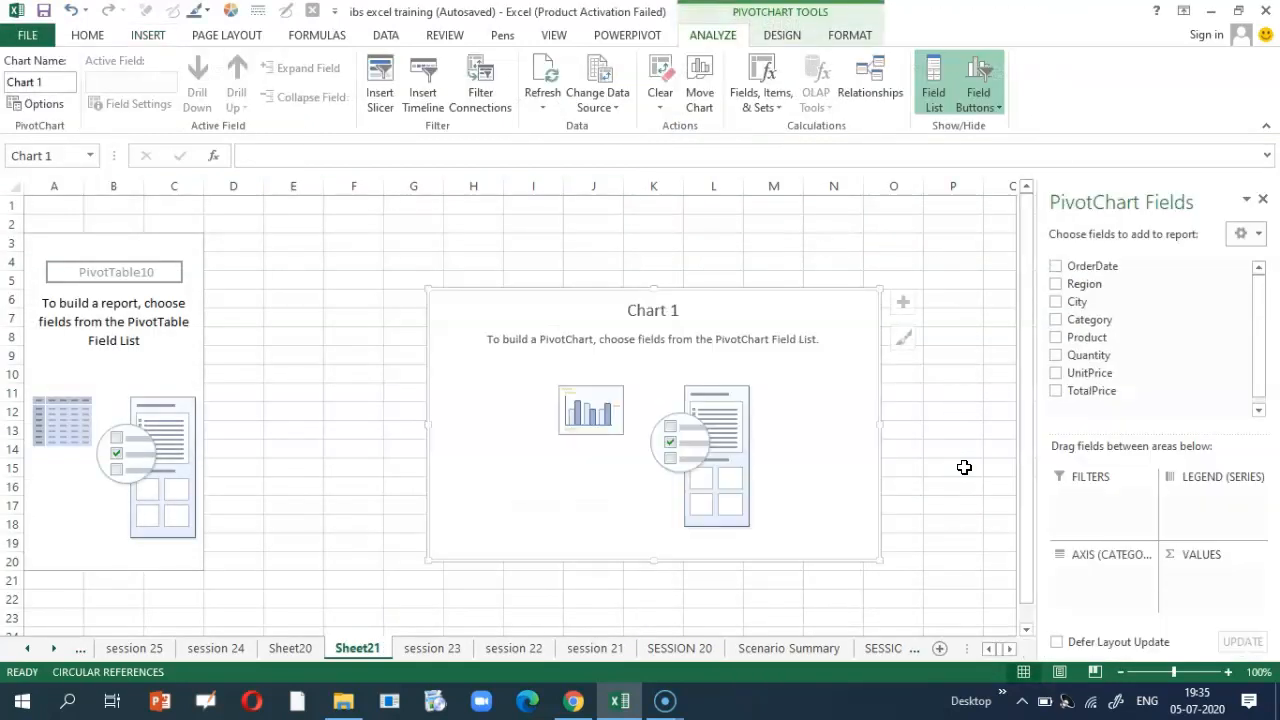
Step: On Sheet21, chart Sum of TotalPrice by City split by Category (Boston Cookies 4044.15)
{"action": "left_click", "coordinate": [428, 650]}
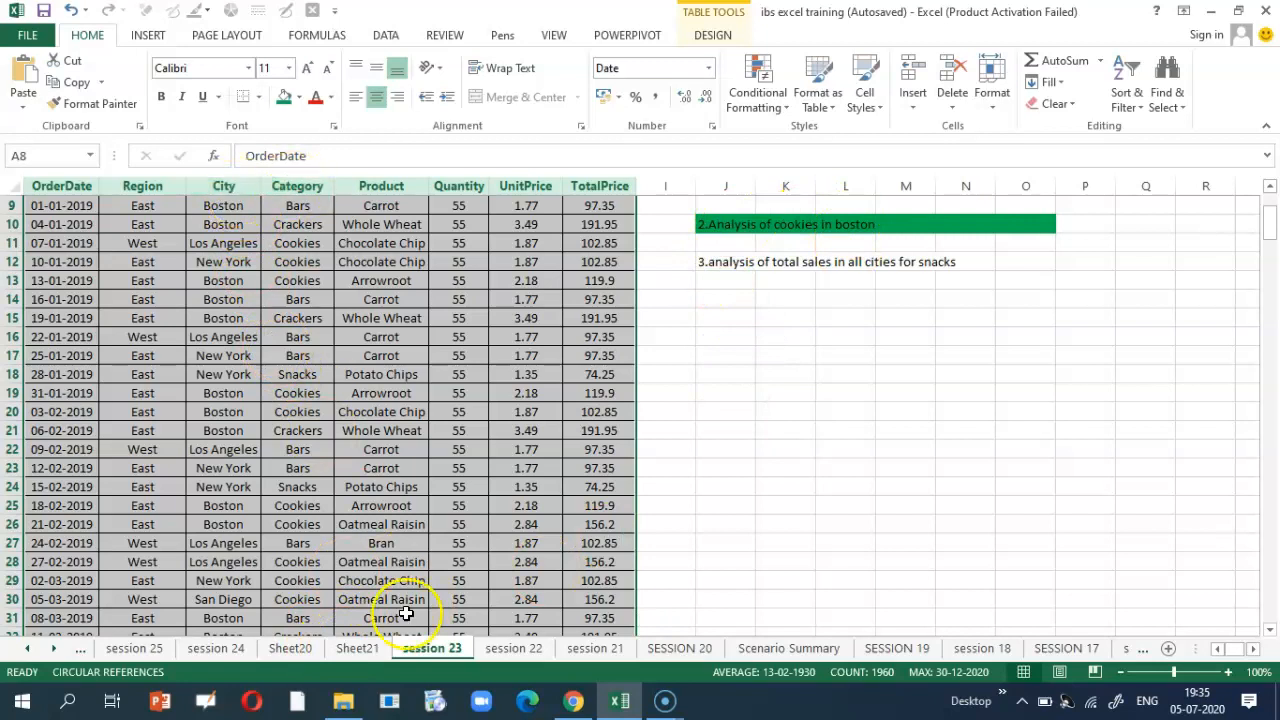
{"action": "left_click", "coordinate": [360, 649]}
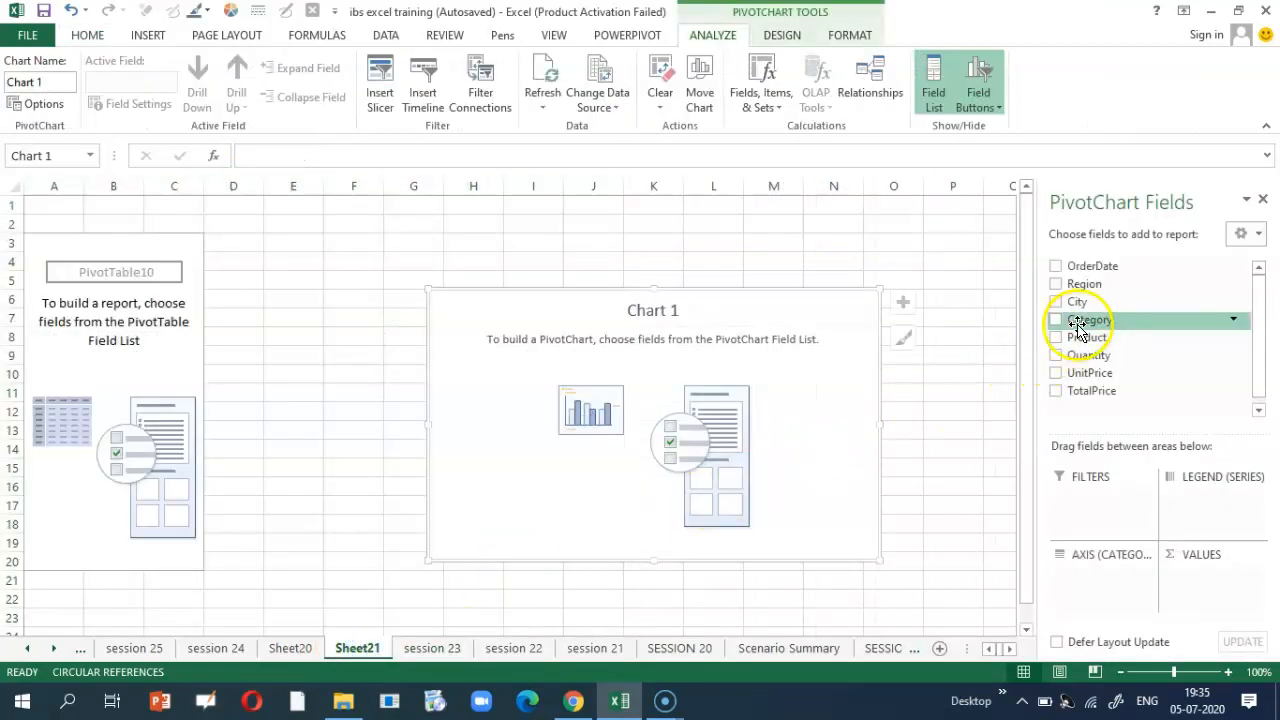
{"action": "left_click_drag", "start_coordinate": [1080, 305], "coordinate": [1103, 583]}
{"action": "left_click_drag", "start_coordinate": [1070, 320], "coordinate": [1210, 592]}
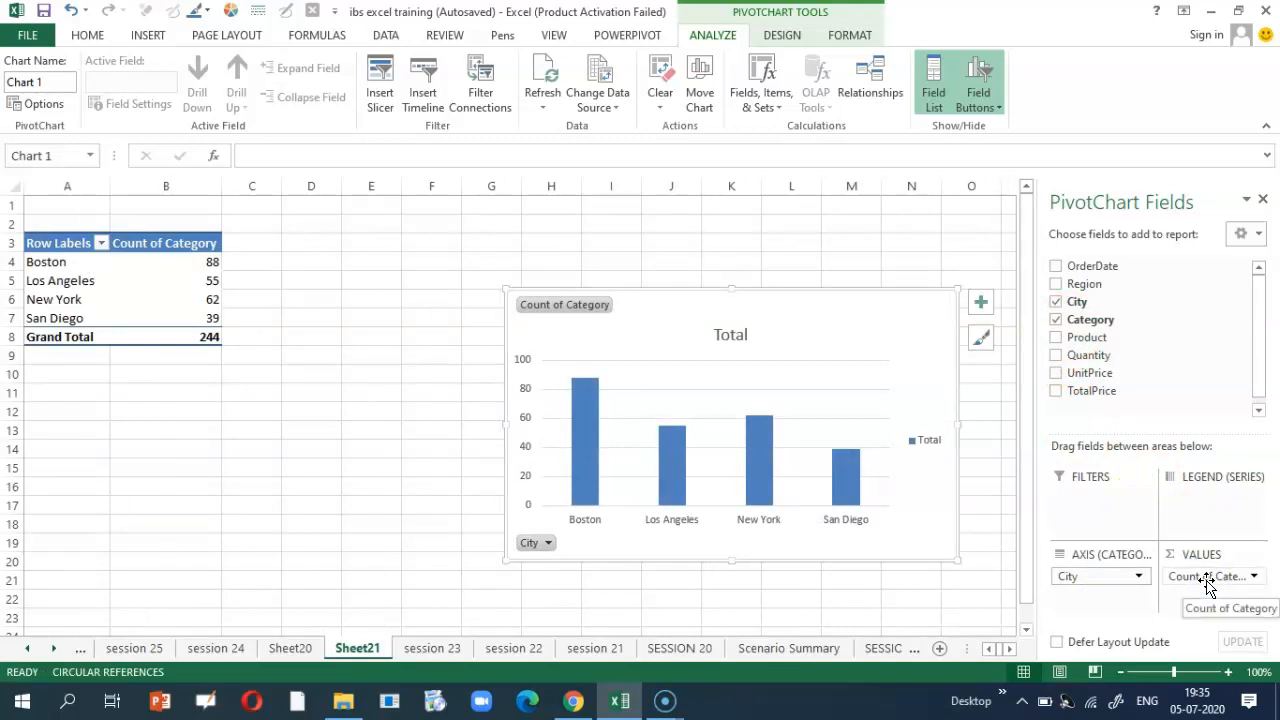
{"action": "left_click_drag", "start_coordinate": [1112, 390], "coordinate": [1214, 527]}
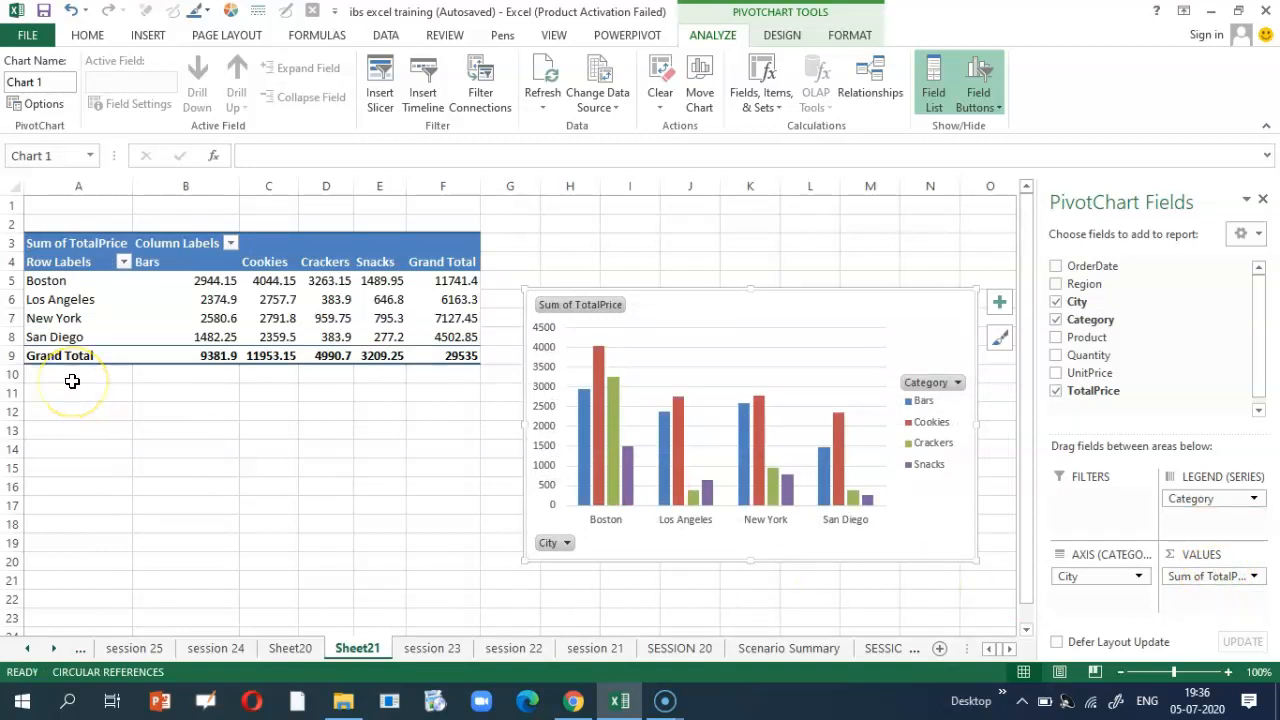
Step: Add a City slicer beside the chart and filter to Boston, totalling 11741.4
{"action": "left_click", "coordinate": [148, 35]}
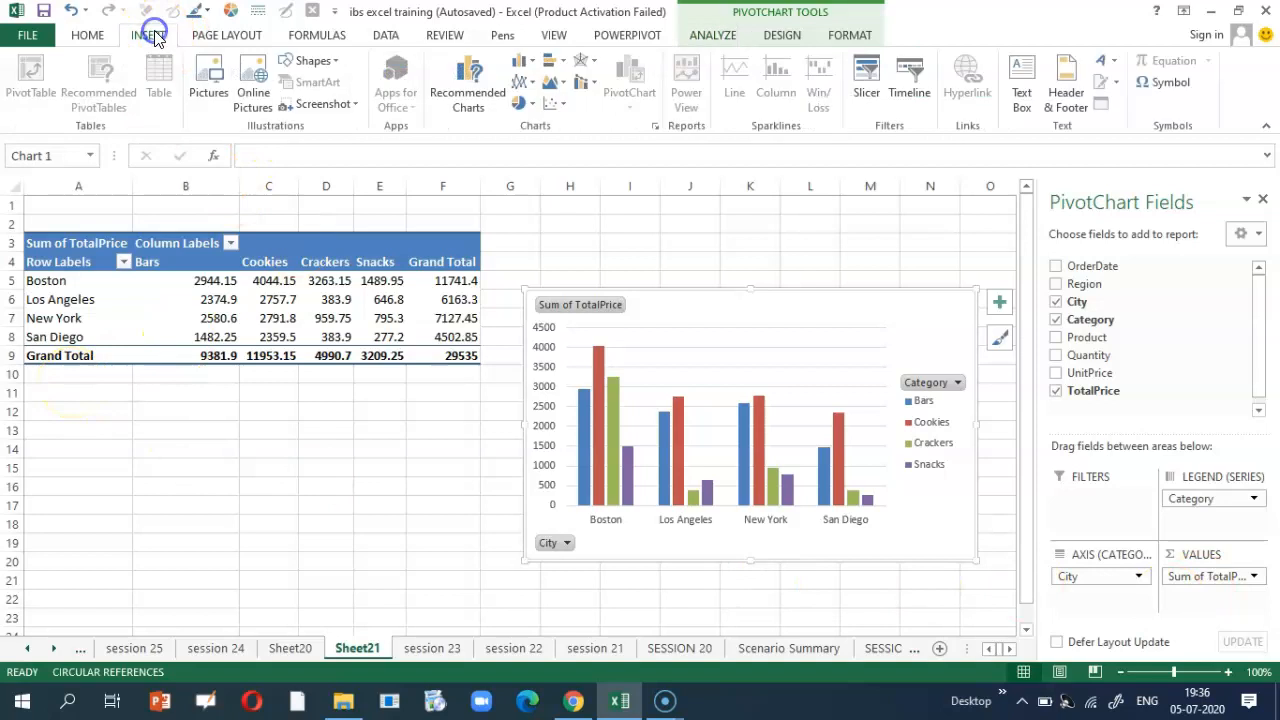
{"action": "left_click", "coordinate": [866, 82]}
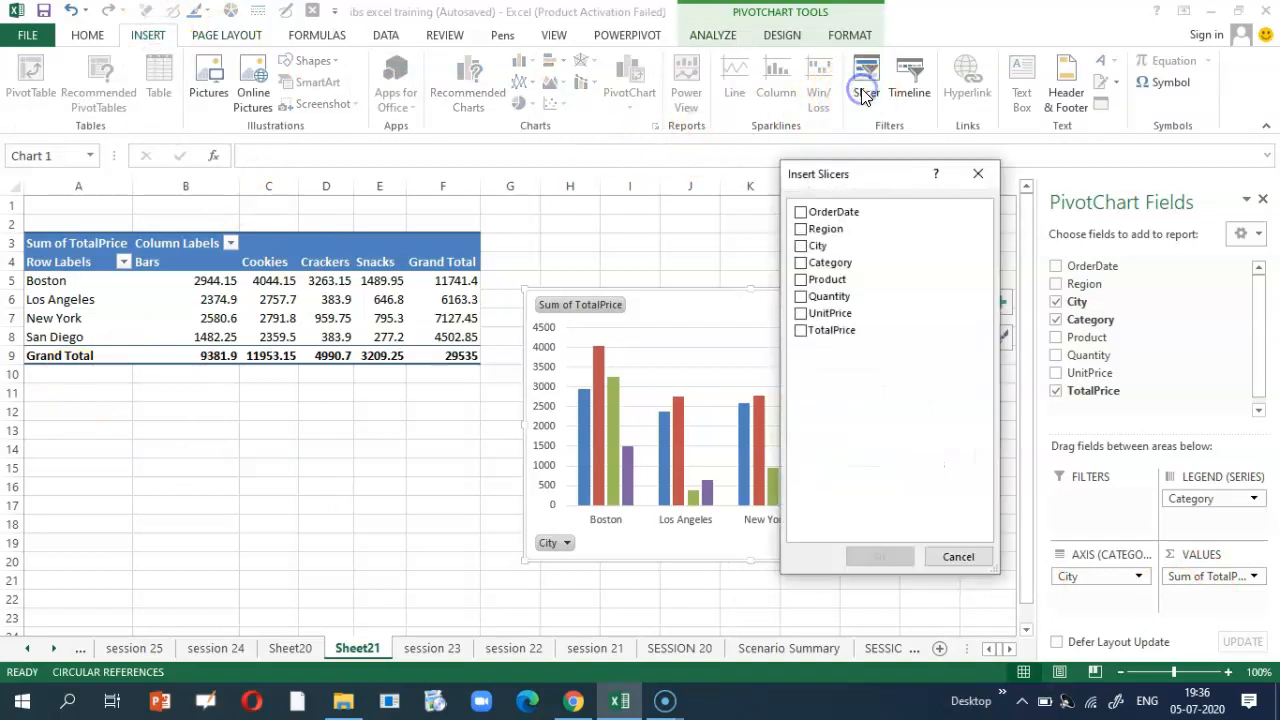
{"action": "left_click", "coordinate": [800, 247]}
{"action": "left_click", "coordinate": [846, 556]}
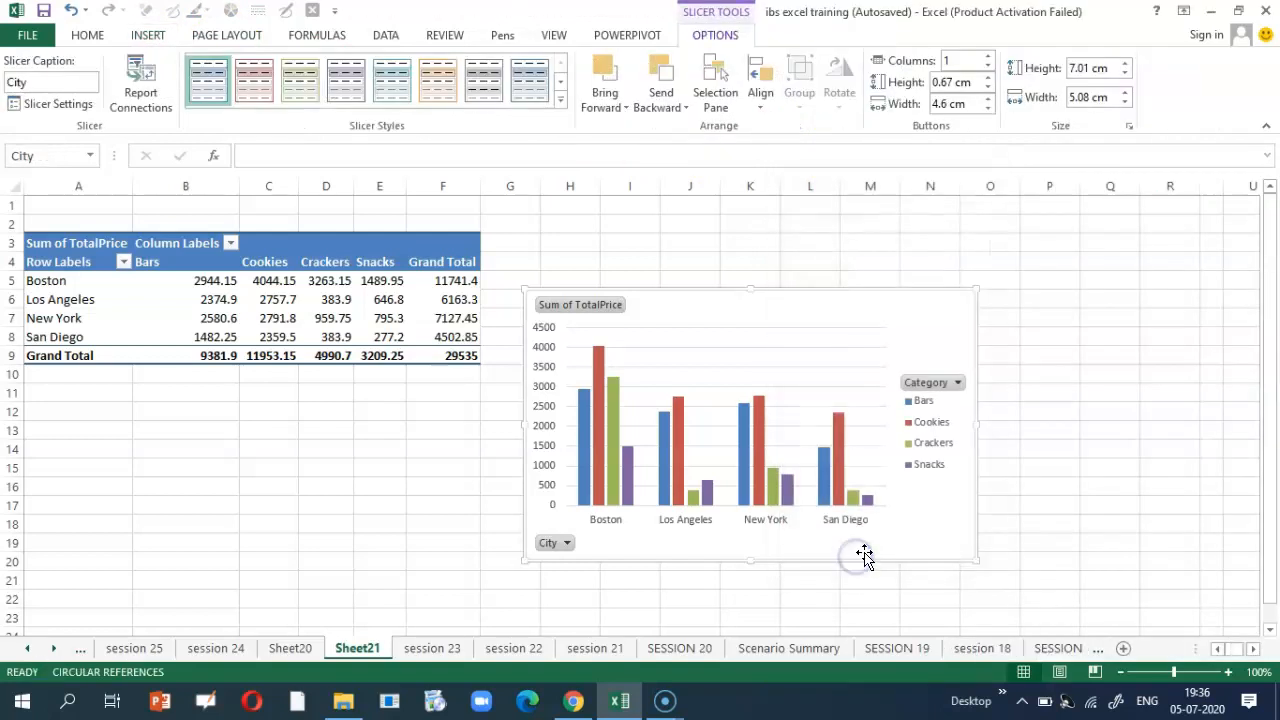
{"action": "left_click_drag", "start_coordinate": [604, 420], "coordinate": [1074, 383]}
{"action": "left_click_drag", "start_coordinate": [514, 309], "coordinate": [1155, 243]}
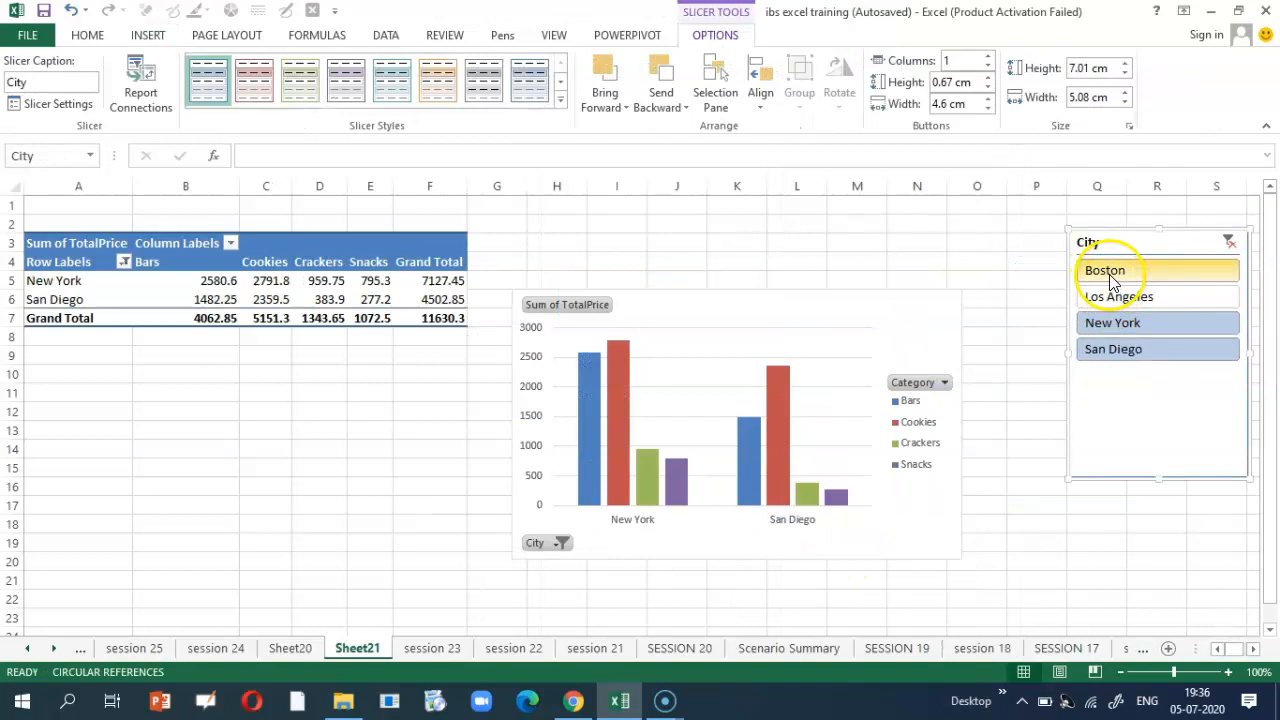
{"action": "left_click", "coordinate": [1108, 270]}
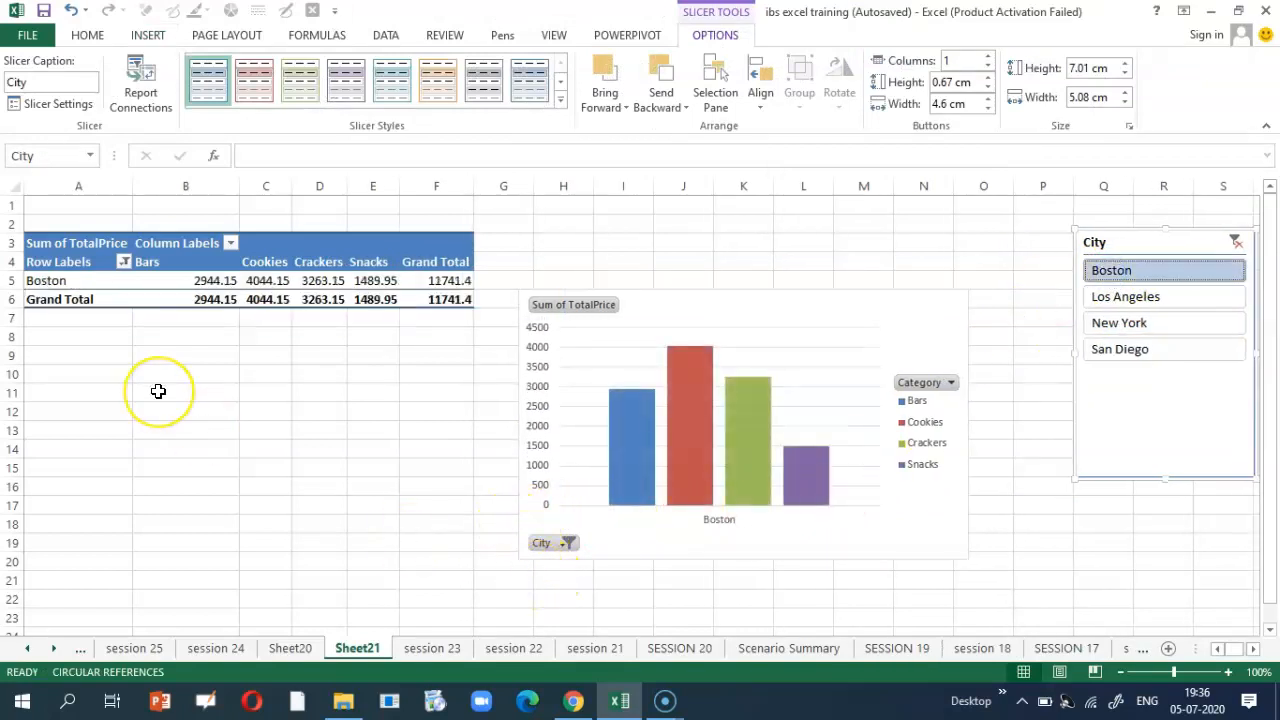
{"action": "left_click", "coordinate": [428, 648]}
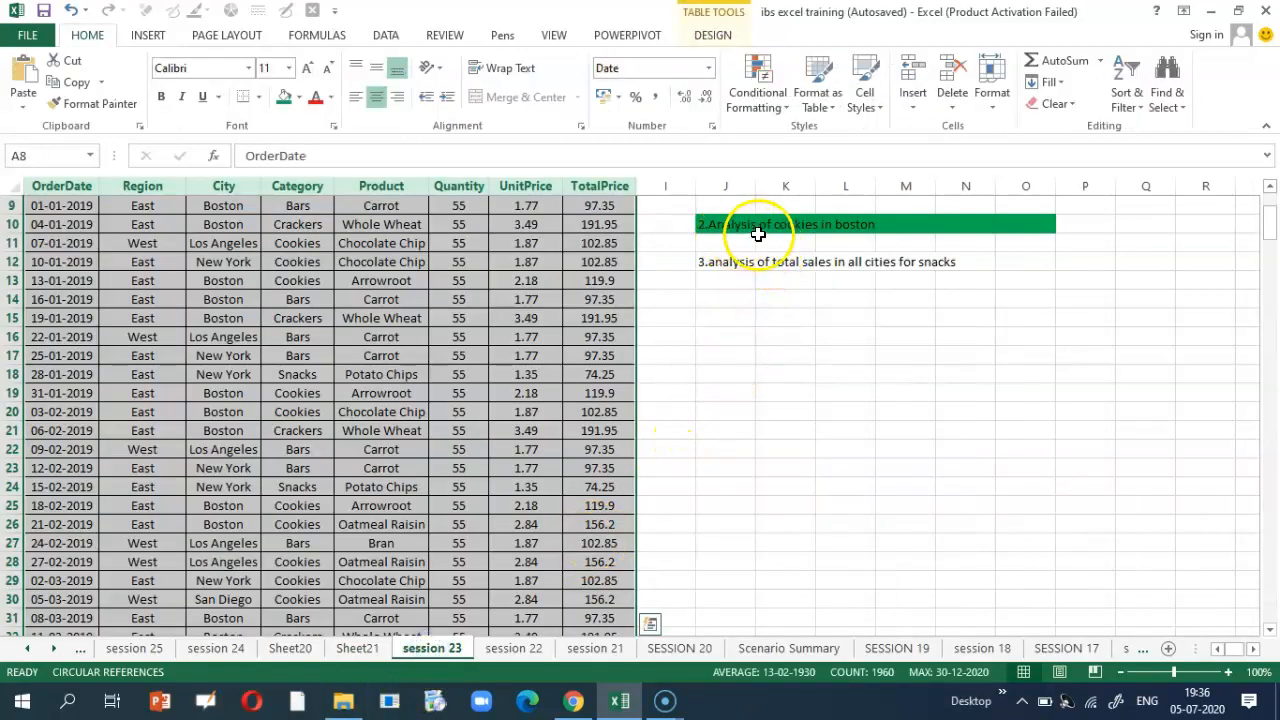
Step: Back on Sheet21, start inserting another slicer and dismiss the Existing Connections window
{"action": "left_click", "coordinate": [360, 650]}
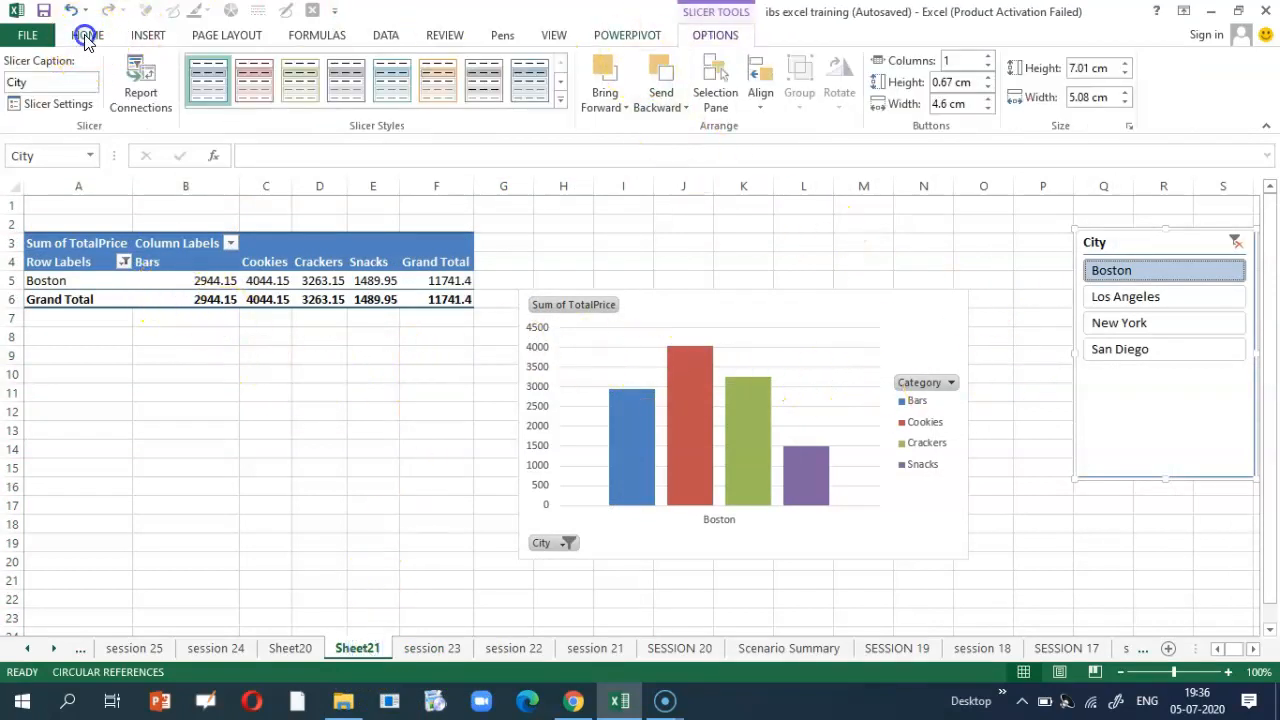
{"action": "left_click", "coordinate": [87, 35]}
{"action": "left_click", "coordinate": [145, 35]}
{"action": "left_click", "coordinate": [864, 92]}
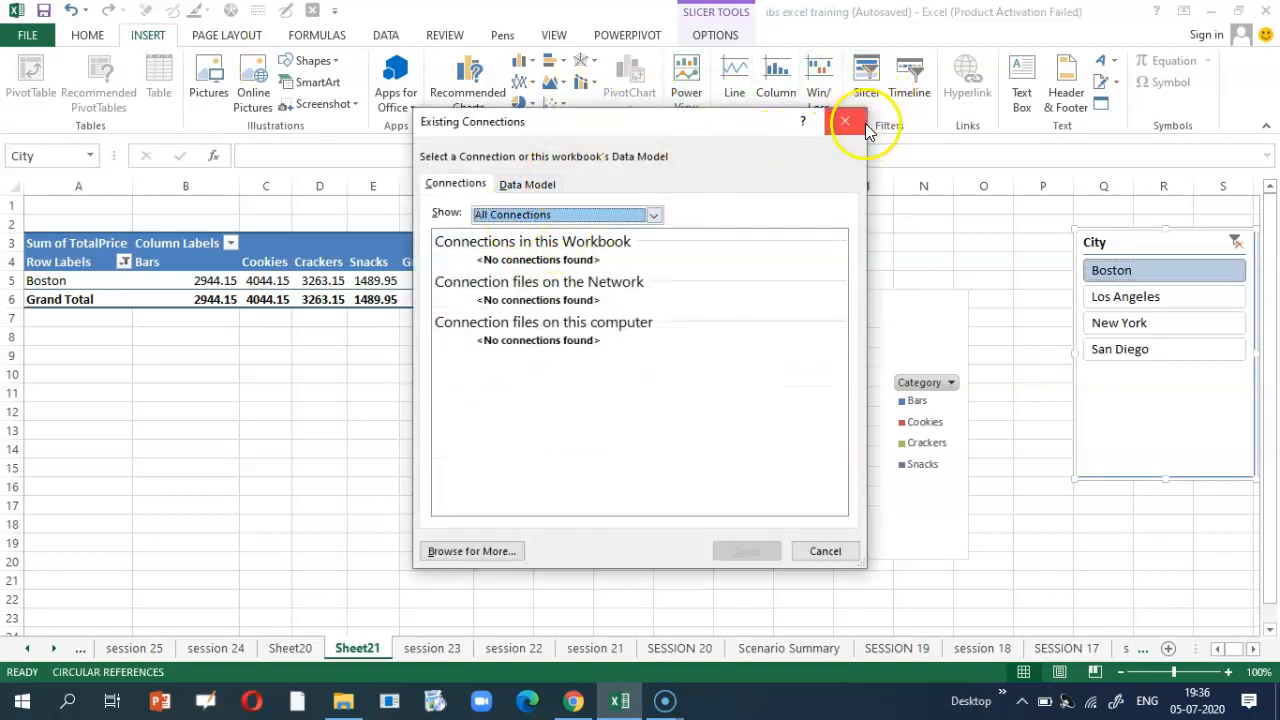
{"action": "left_click", "coordinate": [864, 126]}
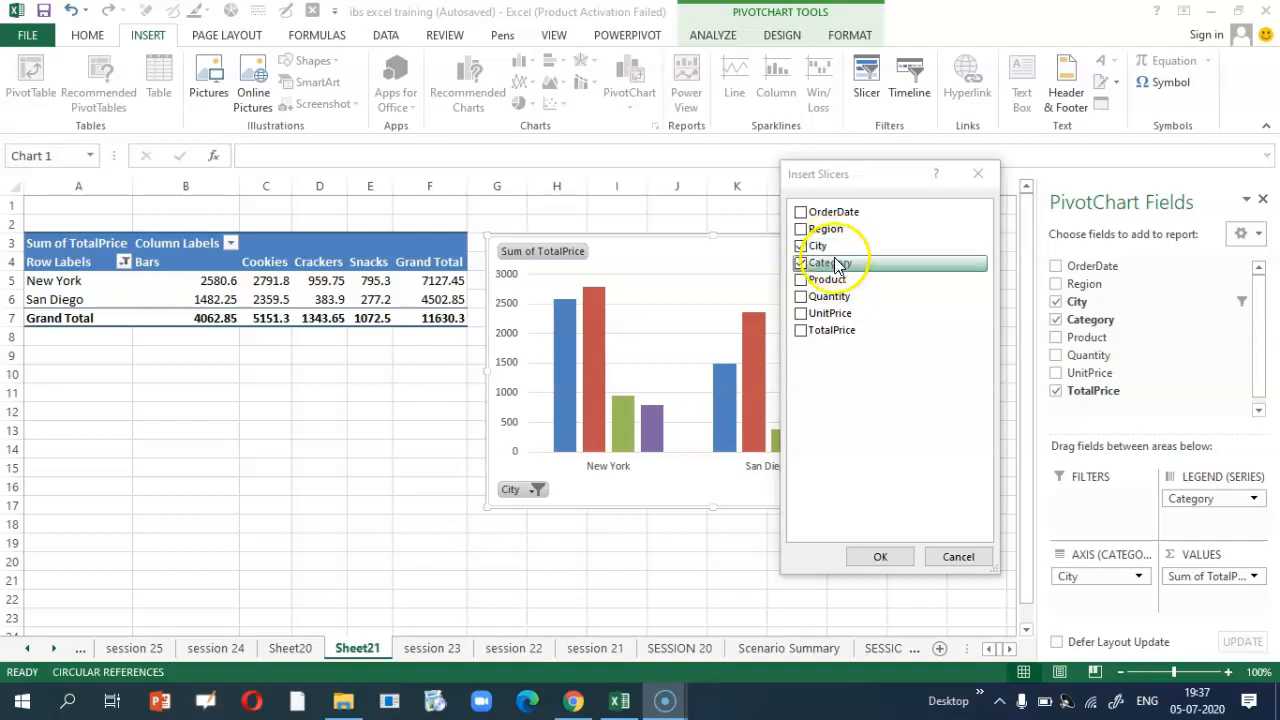
Step: Add the Category and City slicers, stacked on the right side of the chart
{"action": "left_click", "coordinate": [880, 557]}
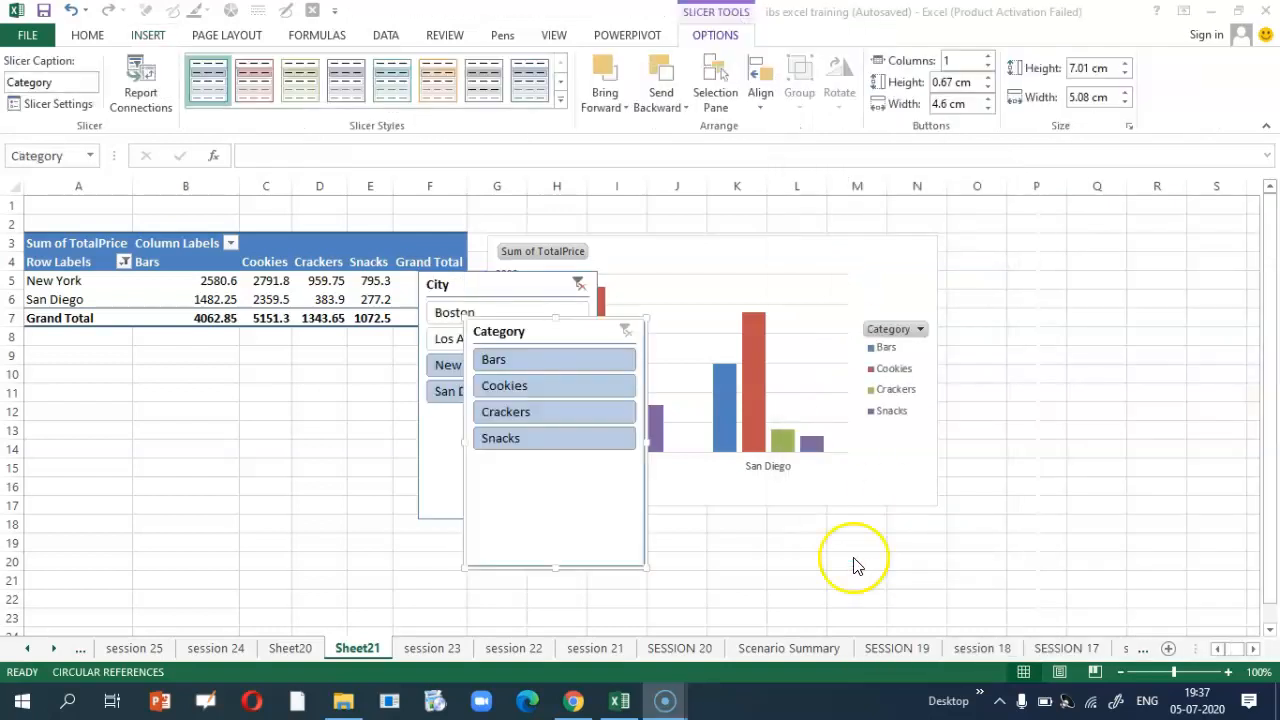
{"action": "left_click_drag", "start_coordinate": [515, 333], "coordinate": [1067, 228]}
{"action": "left_click_drag", "start_coordinate": [454, 286], "coordinate": [1073, 481]}
Step: Filter the chart to Bars and Cookies in Boston and Los Angeles
{"action": "left_click", "coordinate": [1077, 508]}
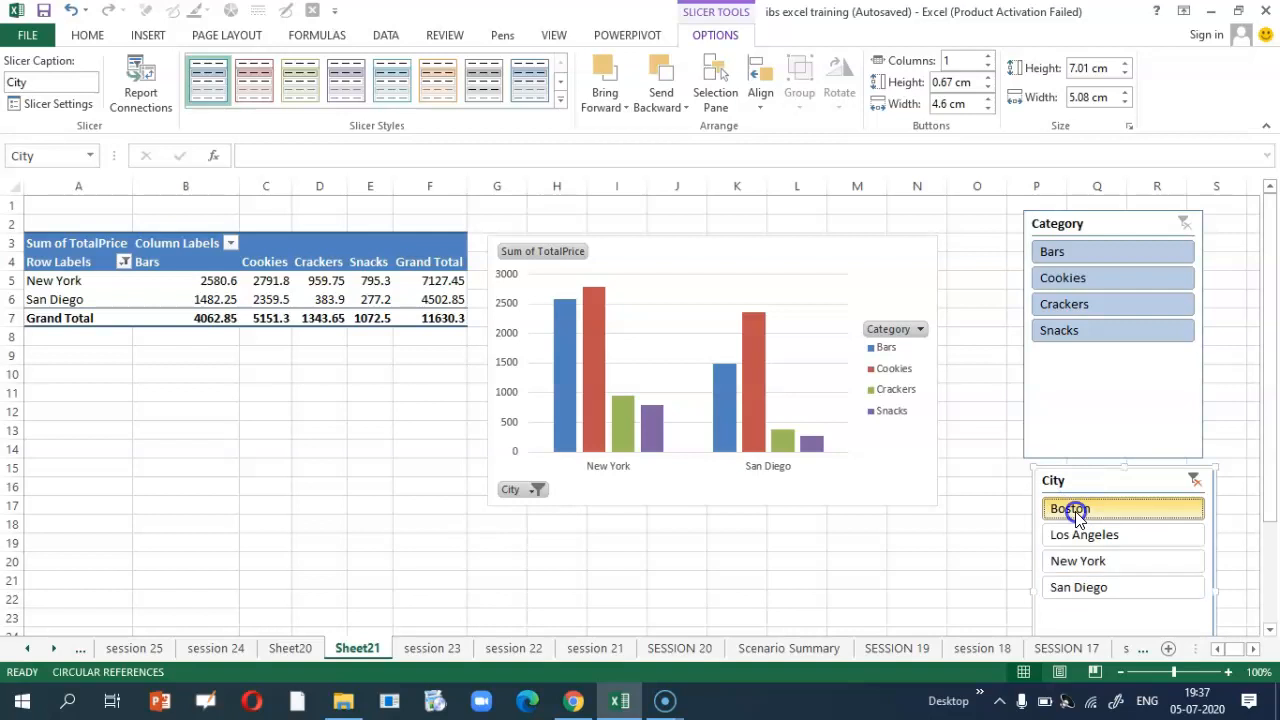
{"action": "left_click", "coordinate": [1075, 280]}
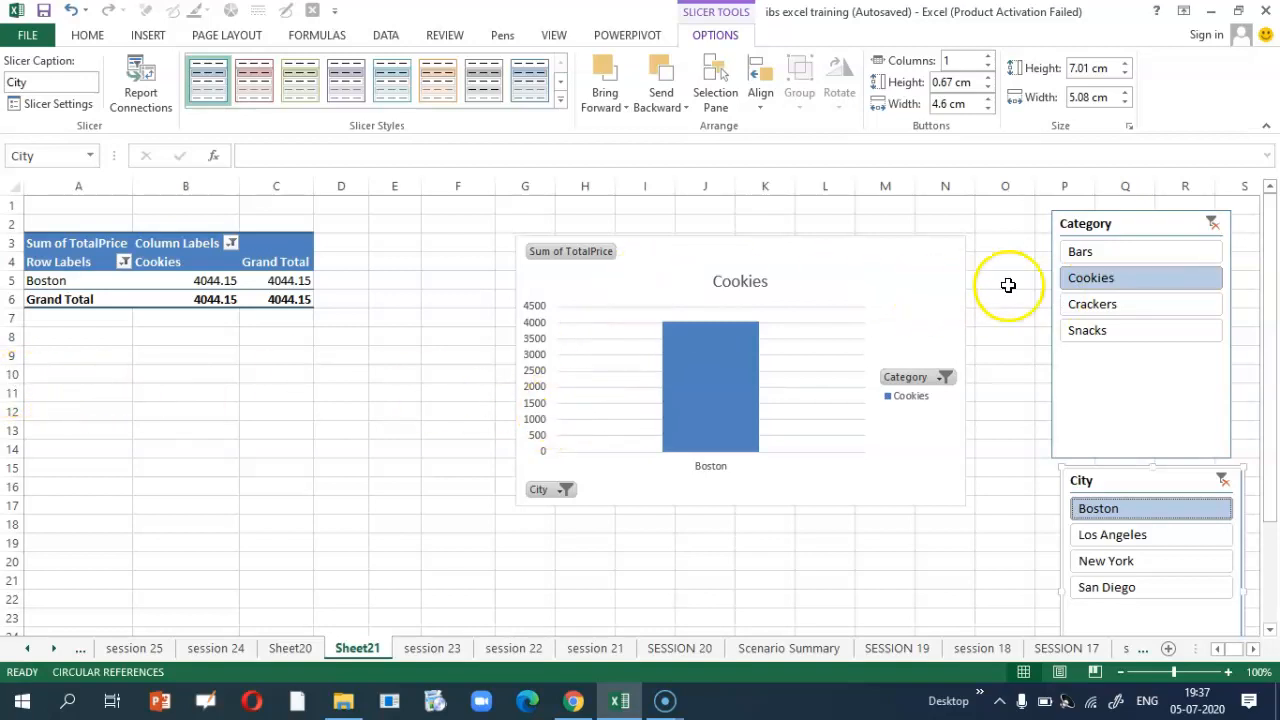
{"action": "left_click", "coordinate": [1103, 251]}
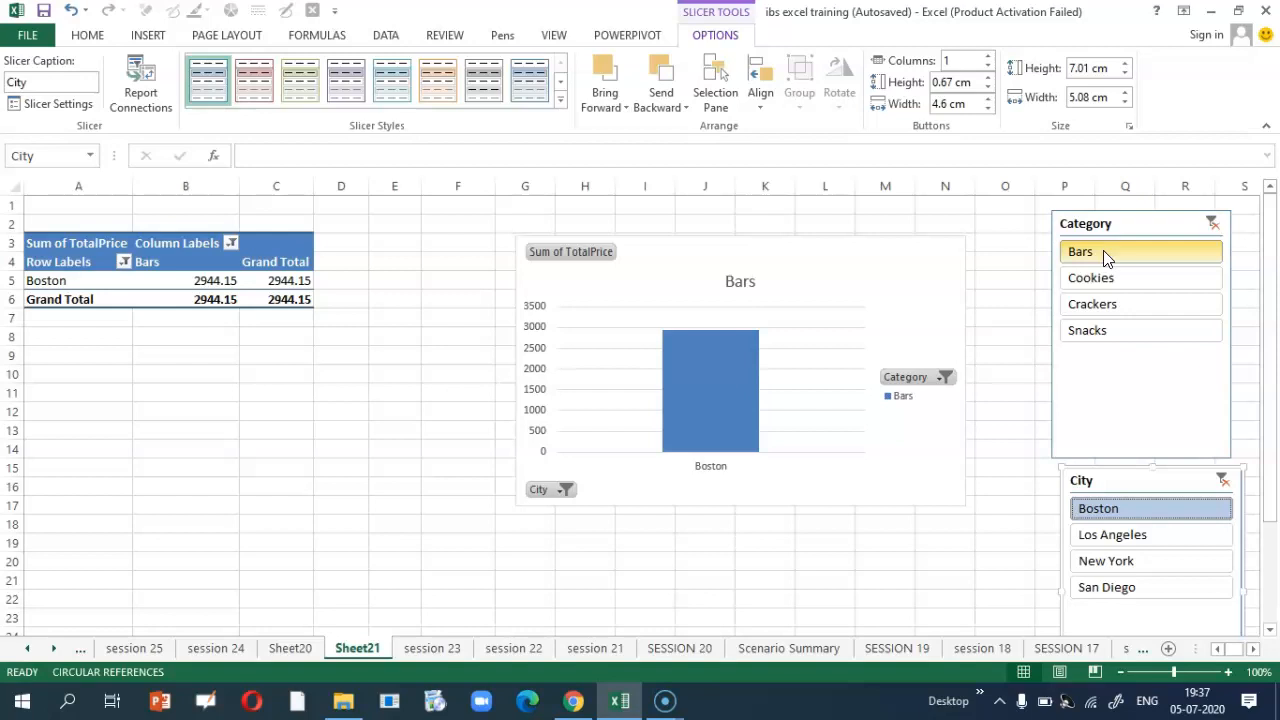
{"action": "left_click", "coordinate": [1094, 286]}
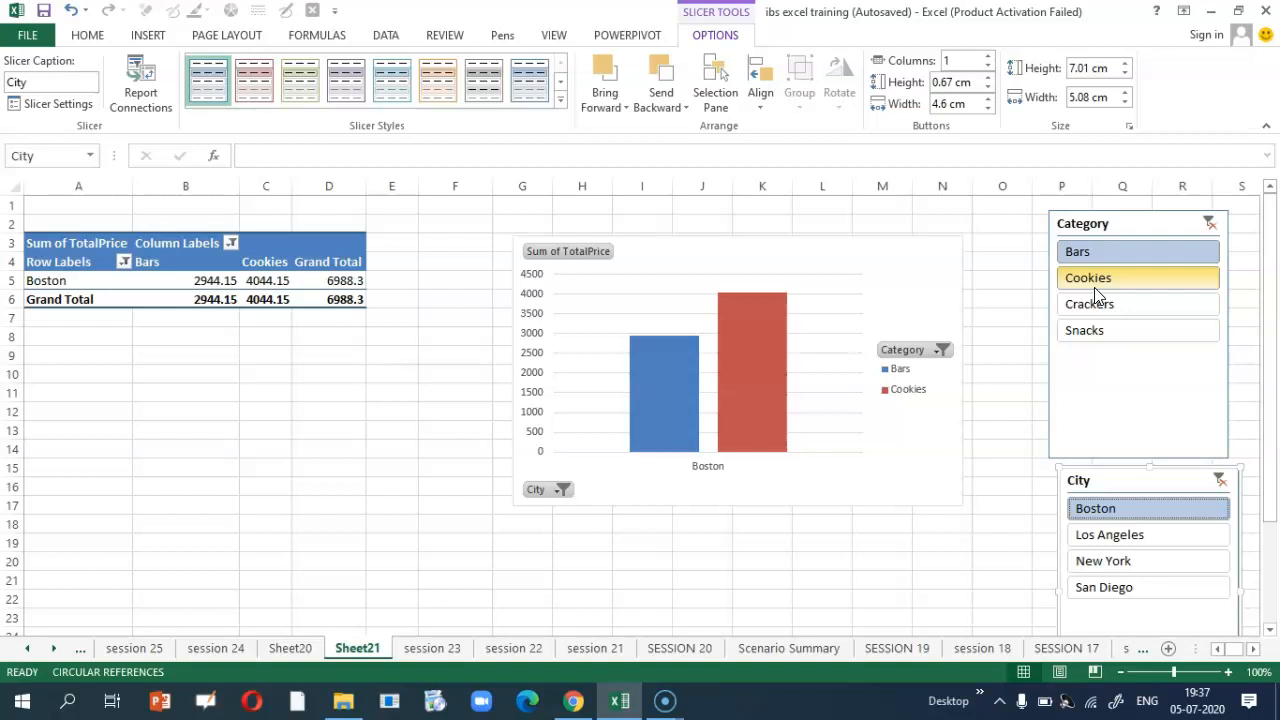
{"action": "left_click", "coordinate": [1139, 545]}
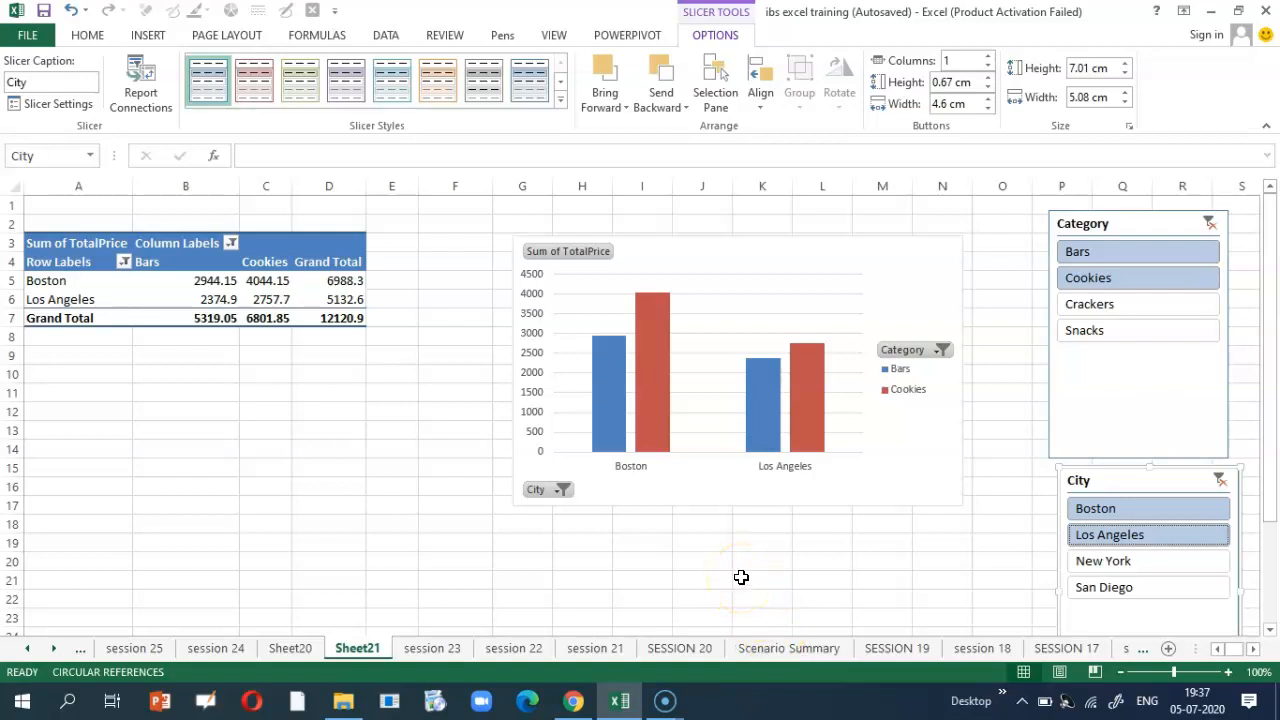
{"action": "left_click", "coordinate": [421, 649]}
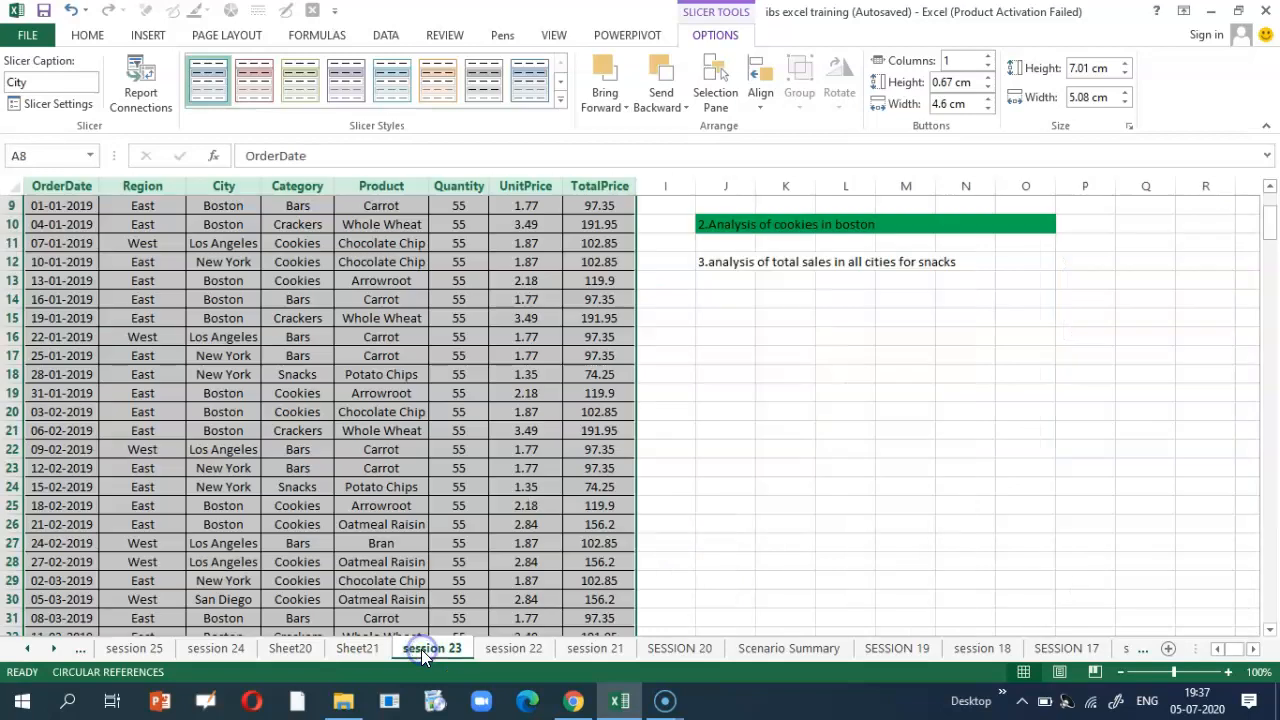
Step: Give the third analysis task row J12:O12 a blue fill
{"action": "scroll", "coordinate": [665, 405], "scroll_direction": "up", "scroll_amount": 2}
{"action": "left_click_drag", "start_coordinate": [704, 387], "coordinate": [1006, 383]}
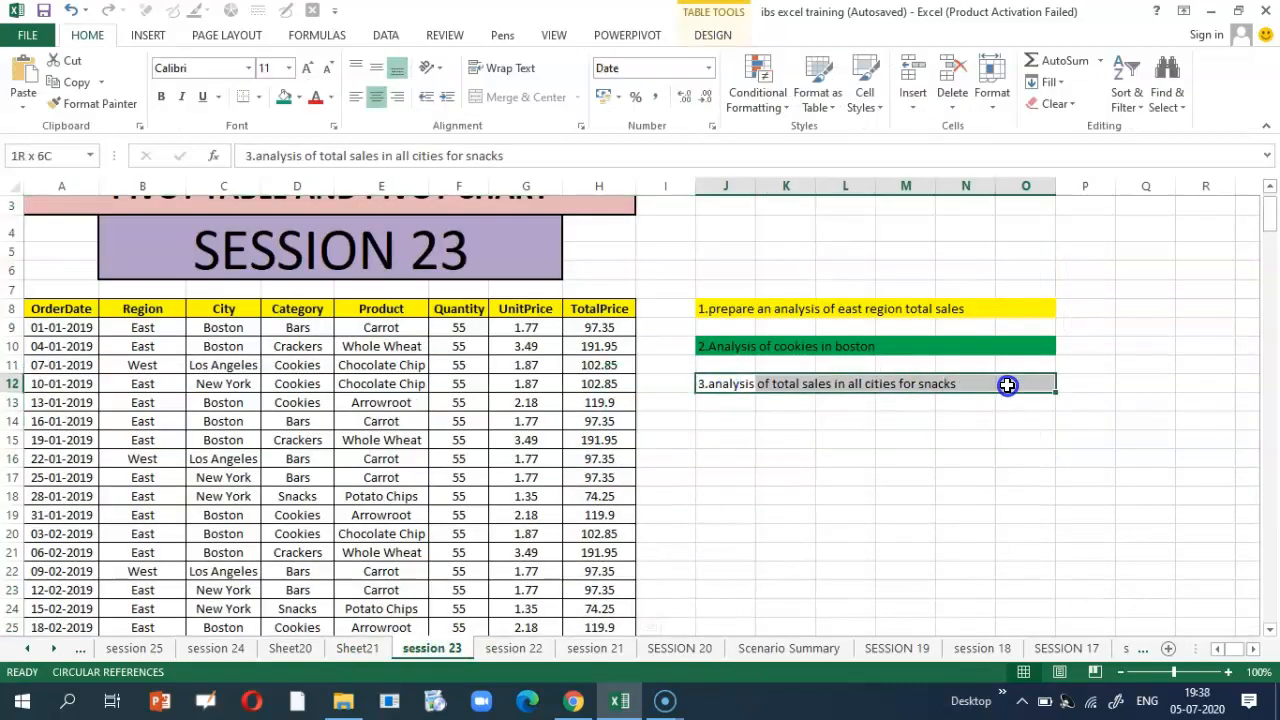
{"action": "left_click", "coordinate": [300, 98]}
{"action": "left_click", "coordinate": [378, 245]}
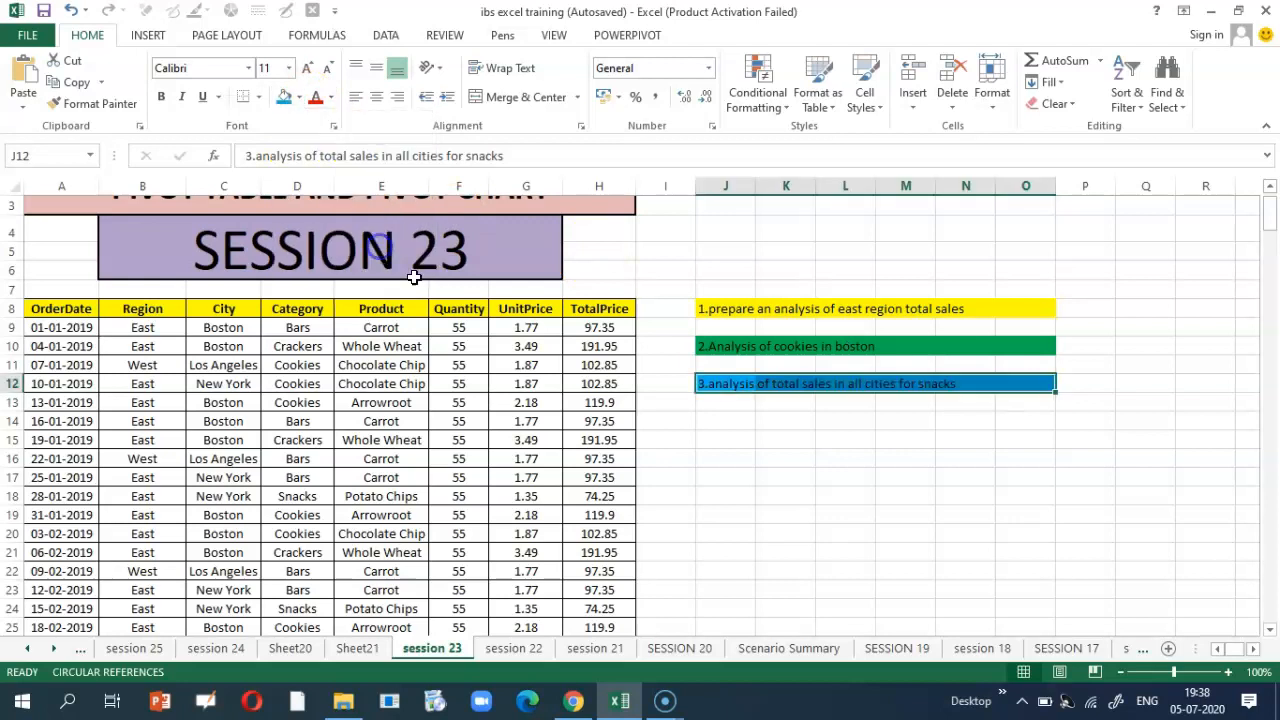
{"action": "left_click", "coordinate": [711, 480]}
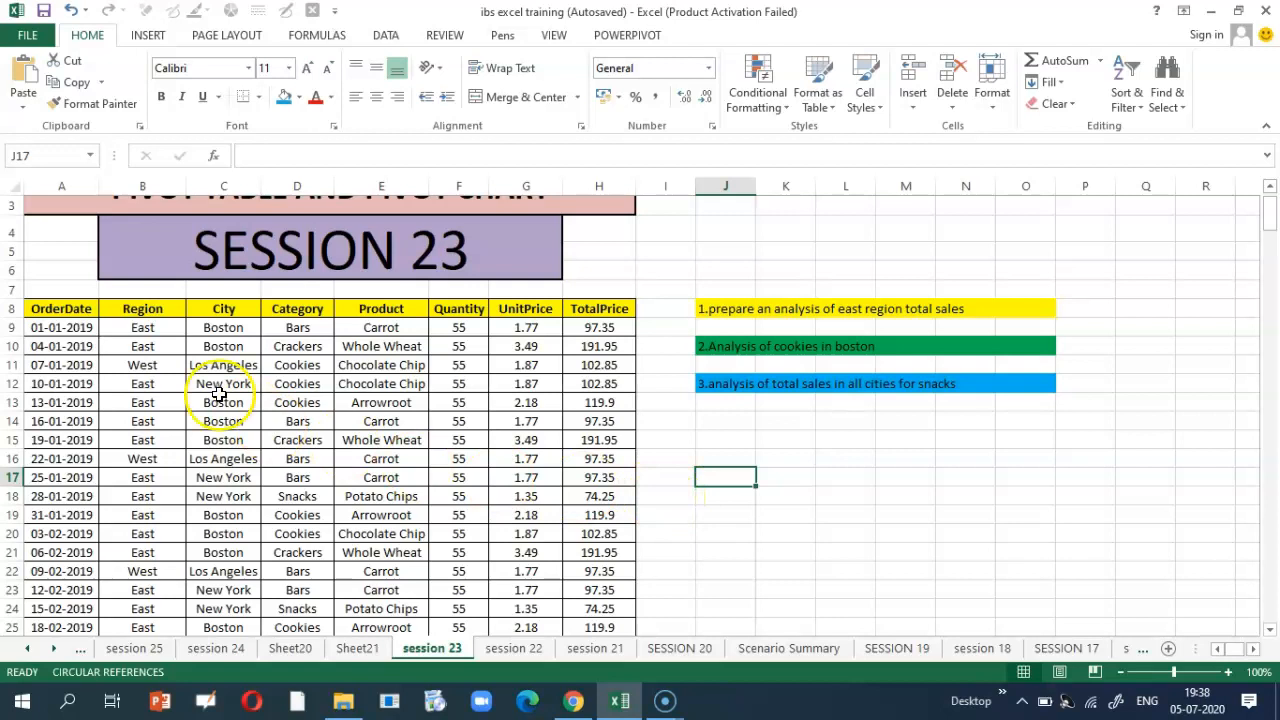
Step: Select the entire sales table, starting from the OrderDate header
{"action": "left_click", "coordinate": [218, 312]}
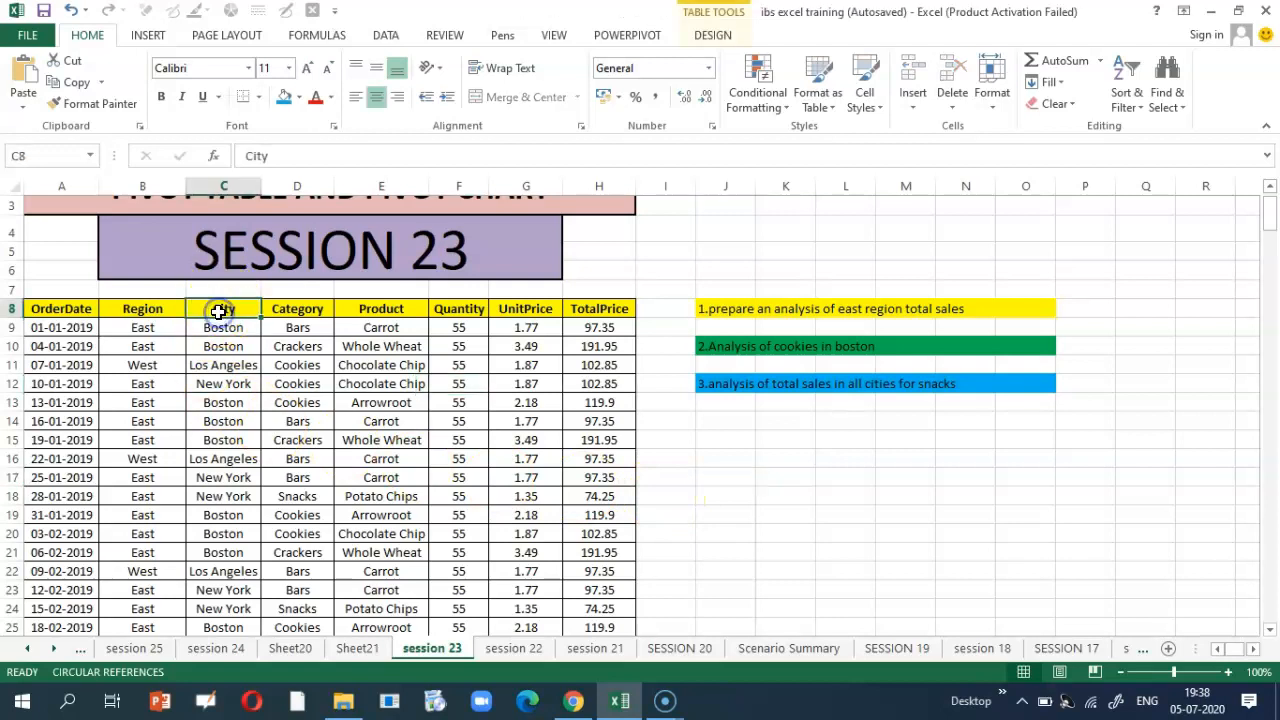
{"action": "left_click", "coordinate": [280, 309]}
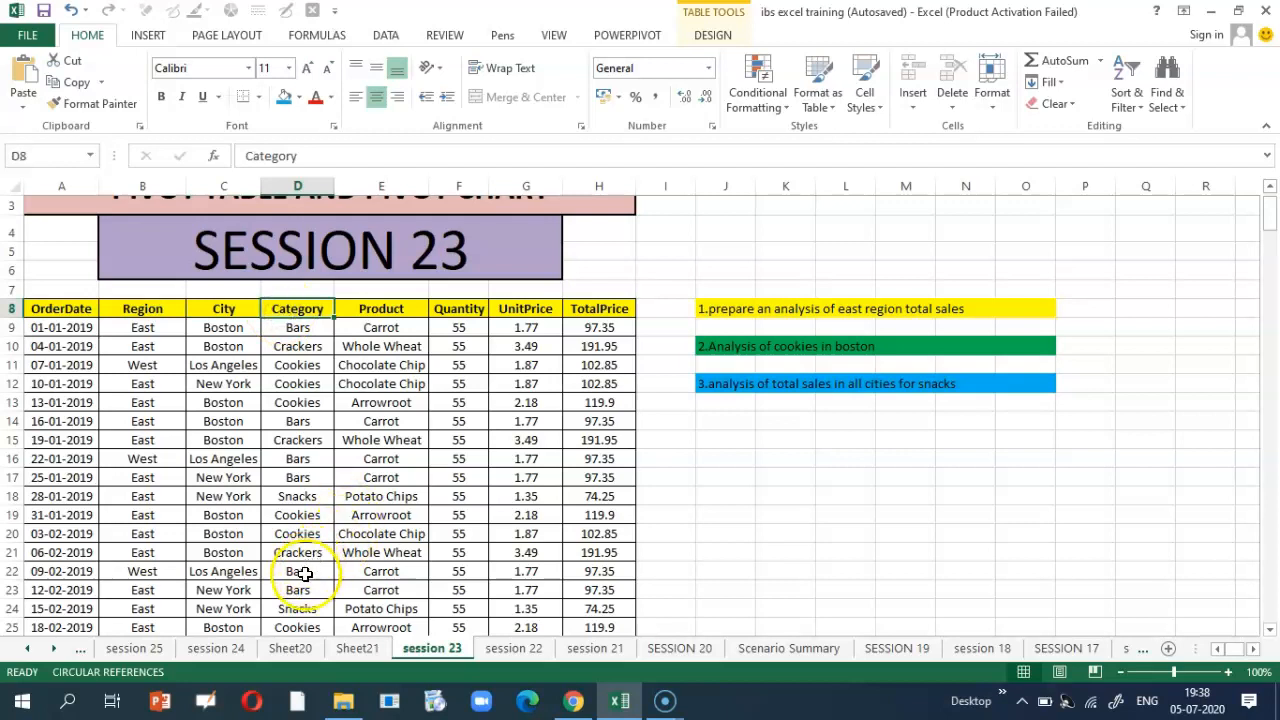
{"action": "left_click", "coordinate": [63, 309]}
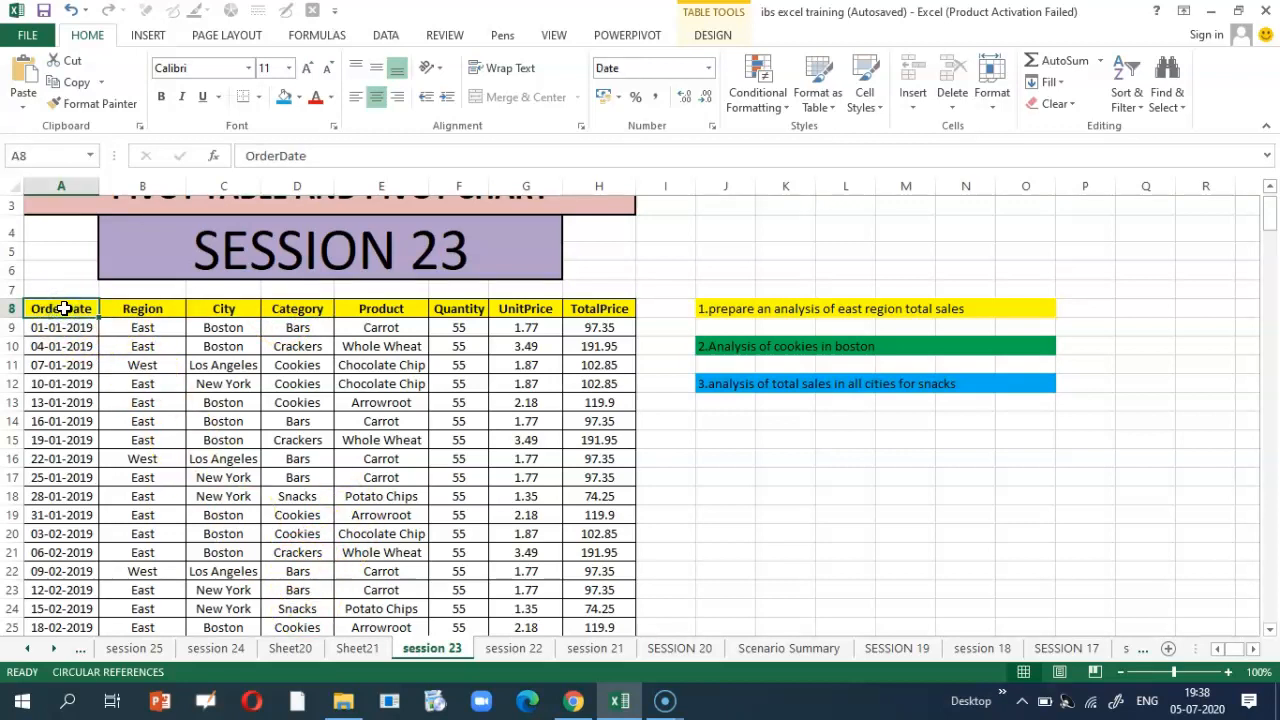
{"action": "key", "text": "ctrl+shift+End"}
Step: Create a PivotChart and PivotTable from the Sales_Data table on a new sheet
{"action": "left_click", "coordinate": [148, 35]}
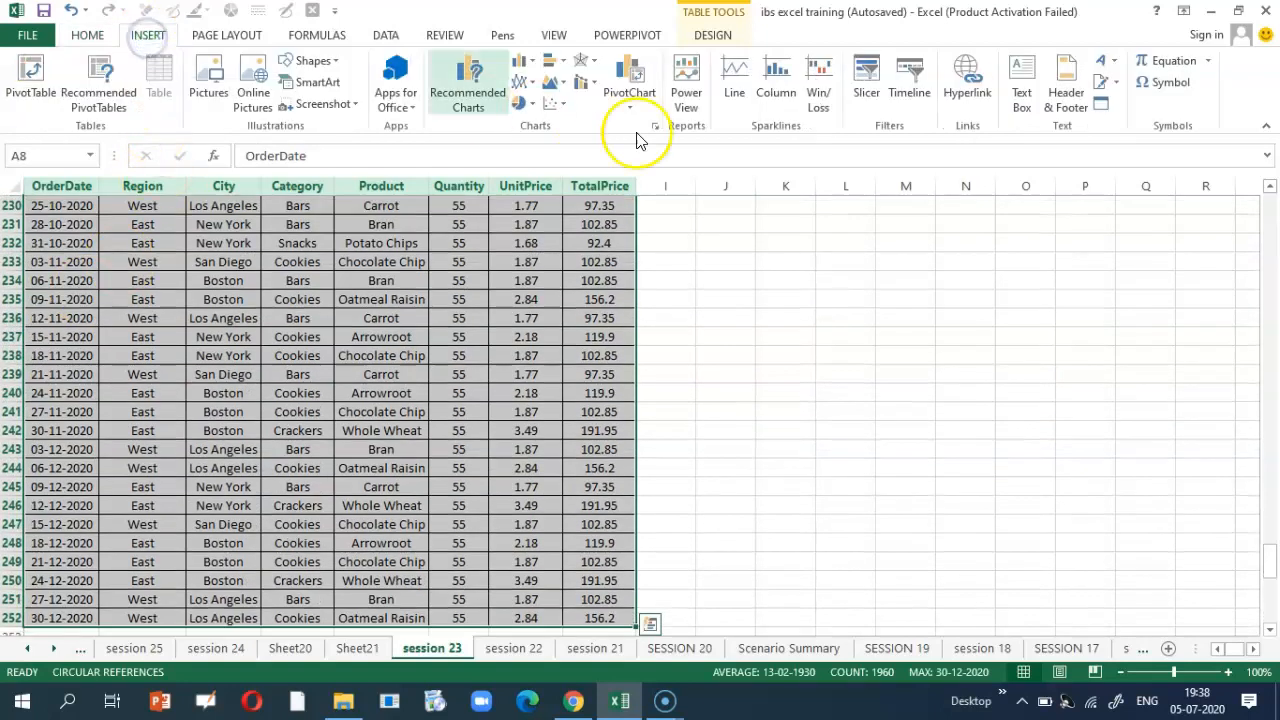
{"action": "left_click", "coordinate": [615, 92]}
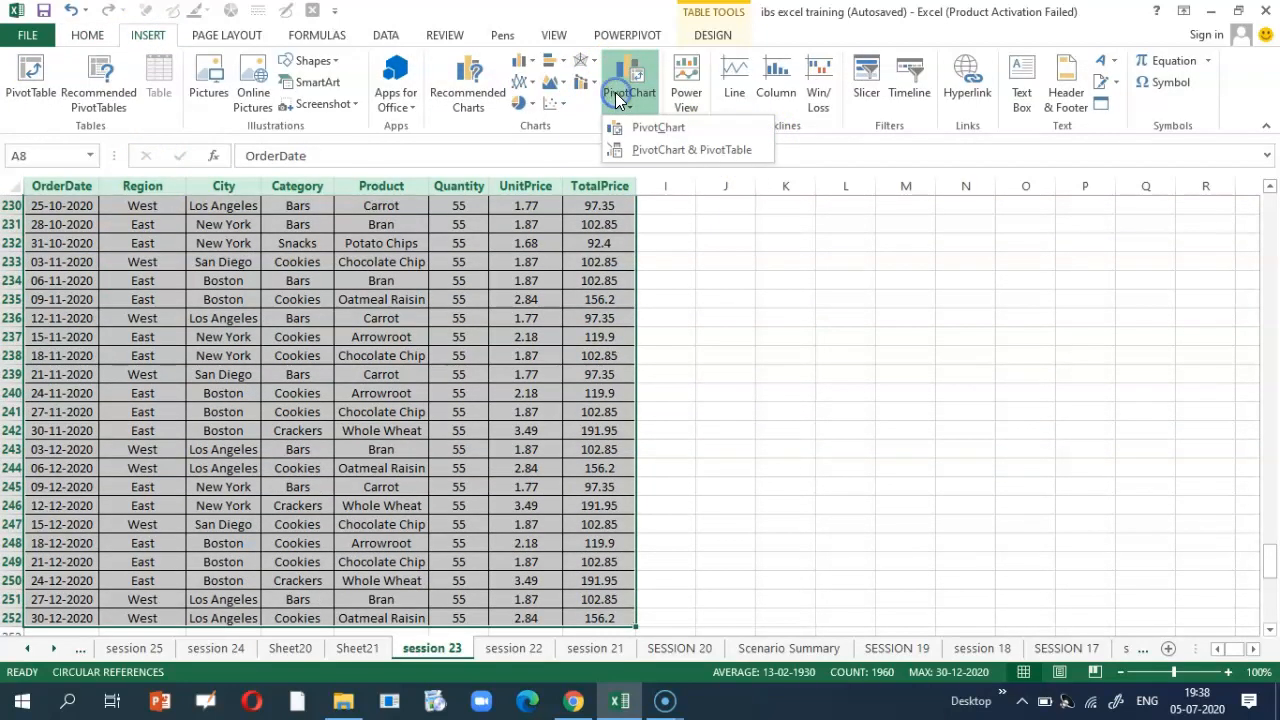
{"action": "left_click", "coordinate": [641, 150]}
{"action": "left_click", "coordinate": [932, 462]}
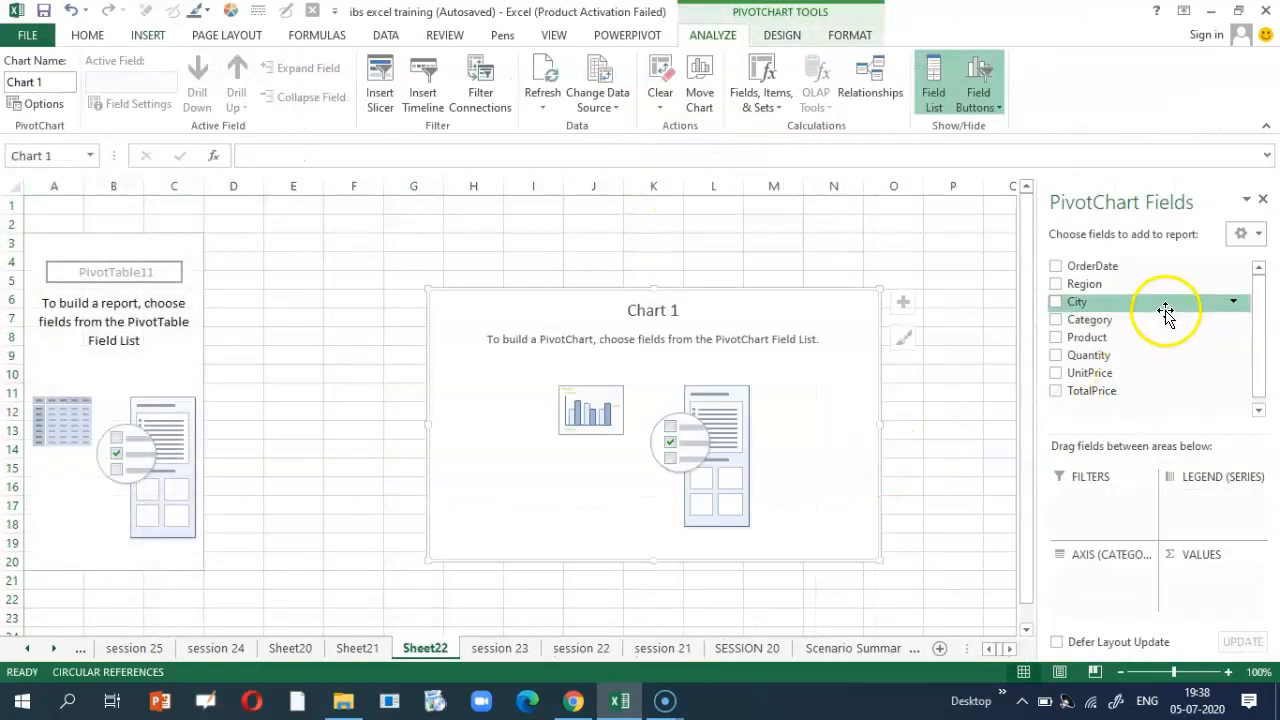
Step: On Sheet22, put City on the axis, Category in the legend, and sum TotalPrice
{"action": "left_click", "coordinate": [487, 649]}
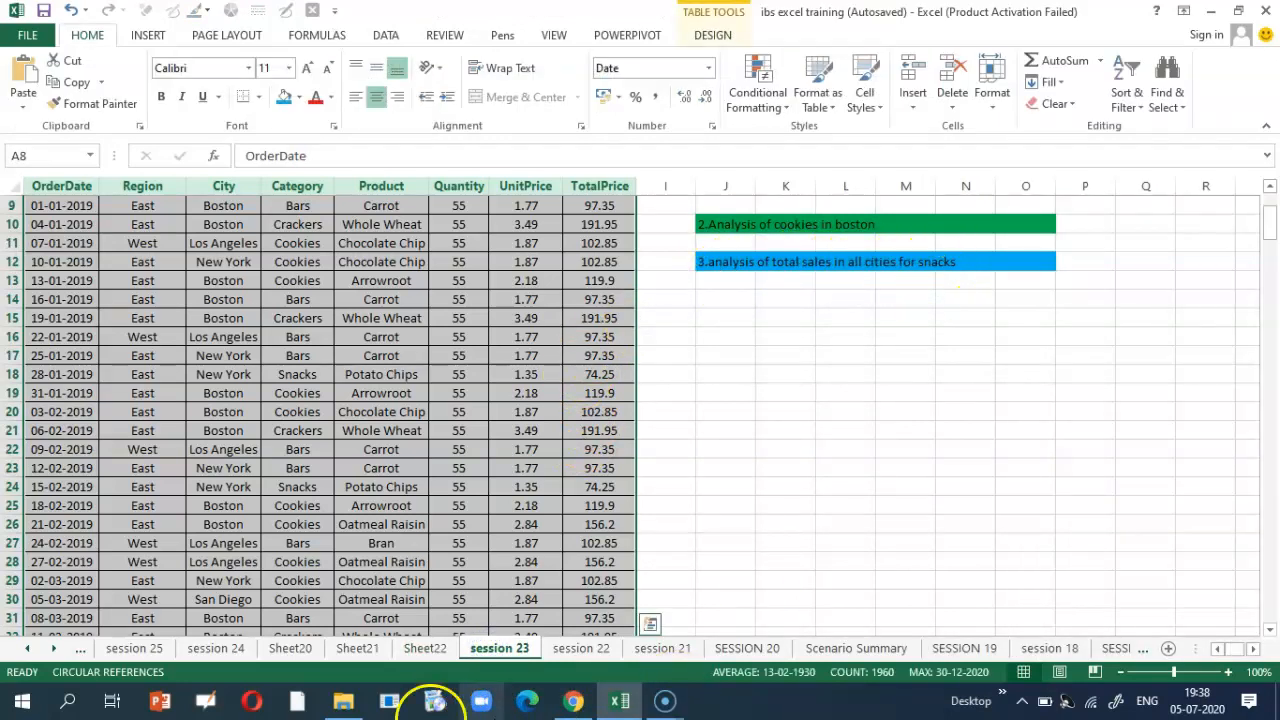
{"action": "left_click", "coordinate": [418, 649]}
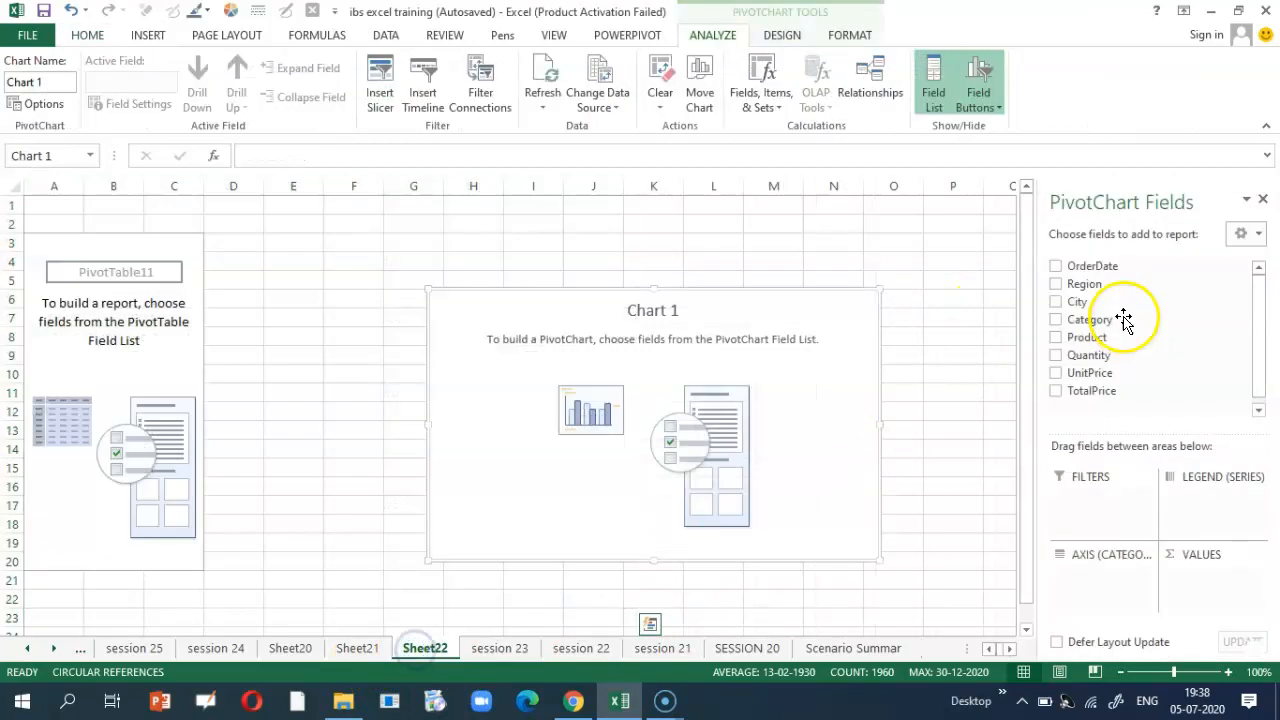
{"action": "left_click_drag", "start_coordinate": [1079, 308], "coordinate": [1109, 586]}
{"action": "left_click_drag", "start_coordinate": [1090, 319], "coordinate": [1211, 497]}
{"action": "left_click_drag", "start_coordinate": [1090, 391], "coordinate": [1207, 610]}
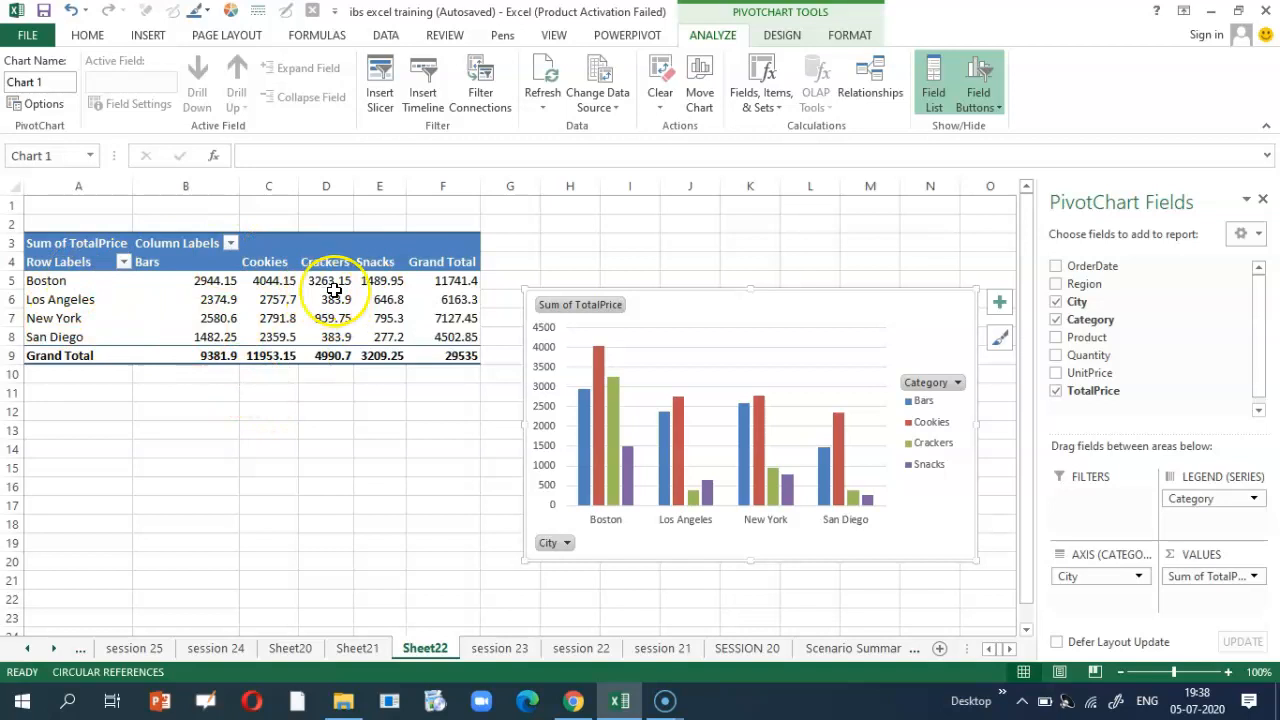
{"action": "left_click", "coordinate": [148, 35]}
Step: Add a Category slicer, filter it to Snacks, and move the chart up-left
{"action": "left_click", "coordinate": [866, 74]}
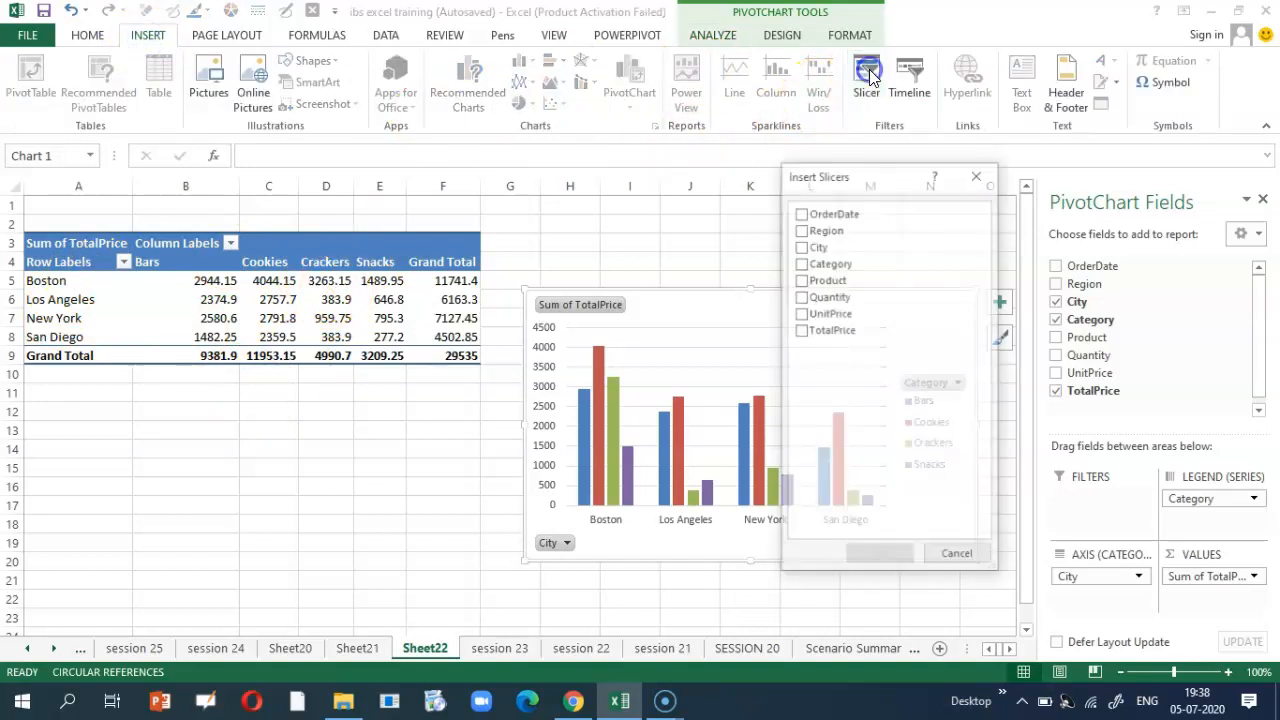
{"action": "left_click", "coordinate": [802, 262]}
{"action": "left_click", "coordinate": [892, 557]}
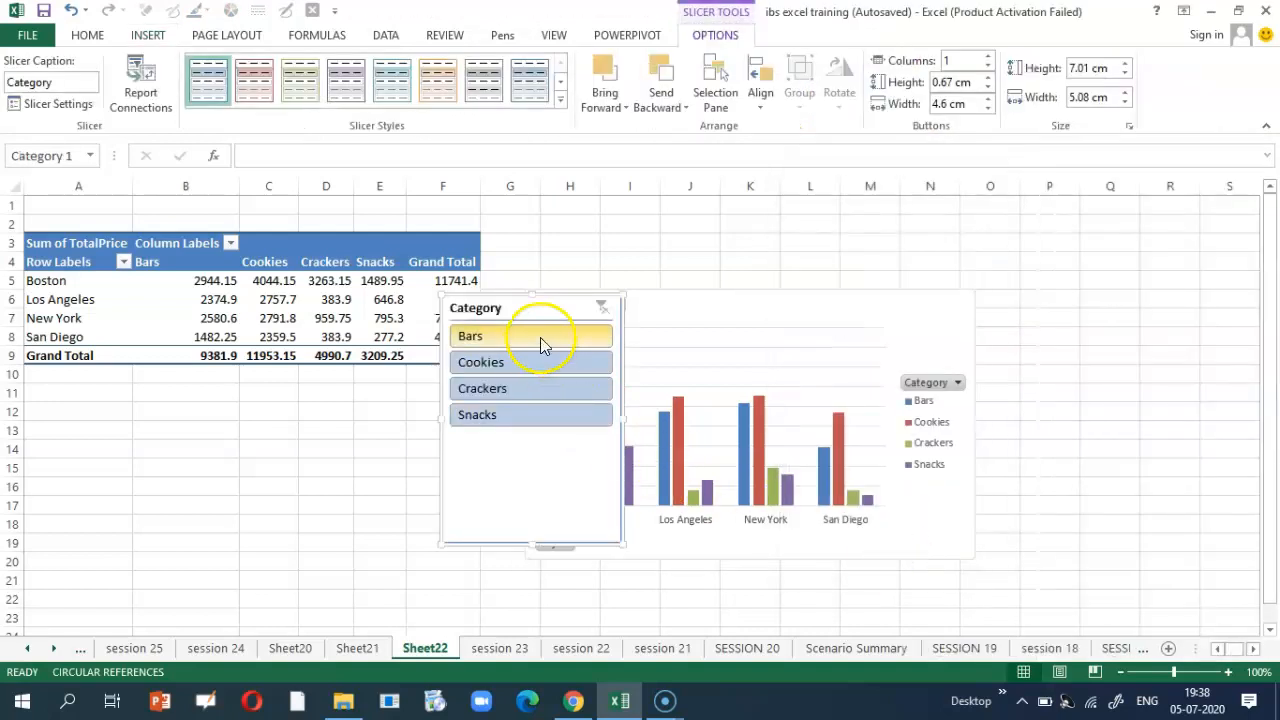
{"action": "left_click_drag", "start_coordinate": [537, 300], "coordinate": [1162, 226]}
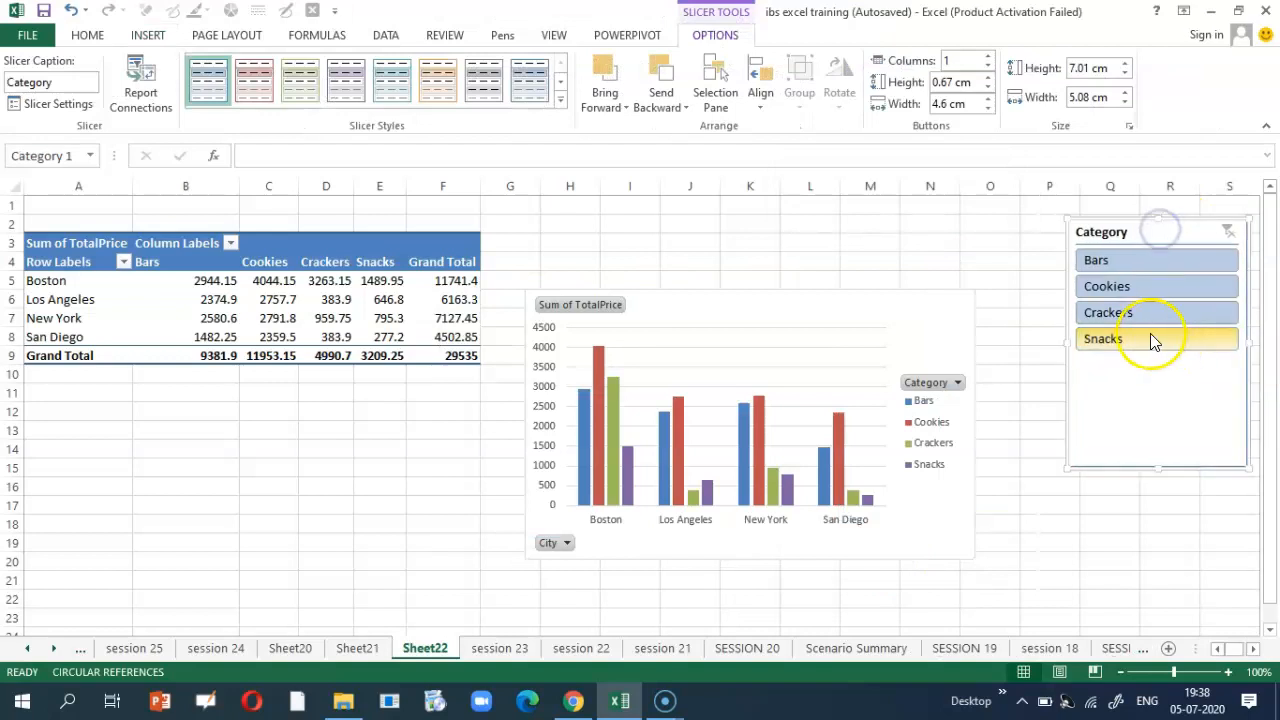
{"action": "left_click", "coordinate": [1150, 338]}
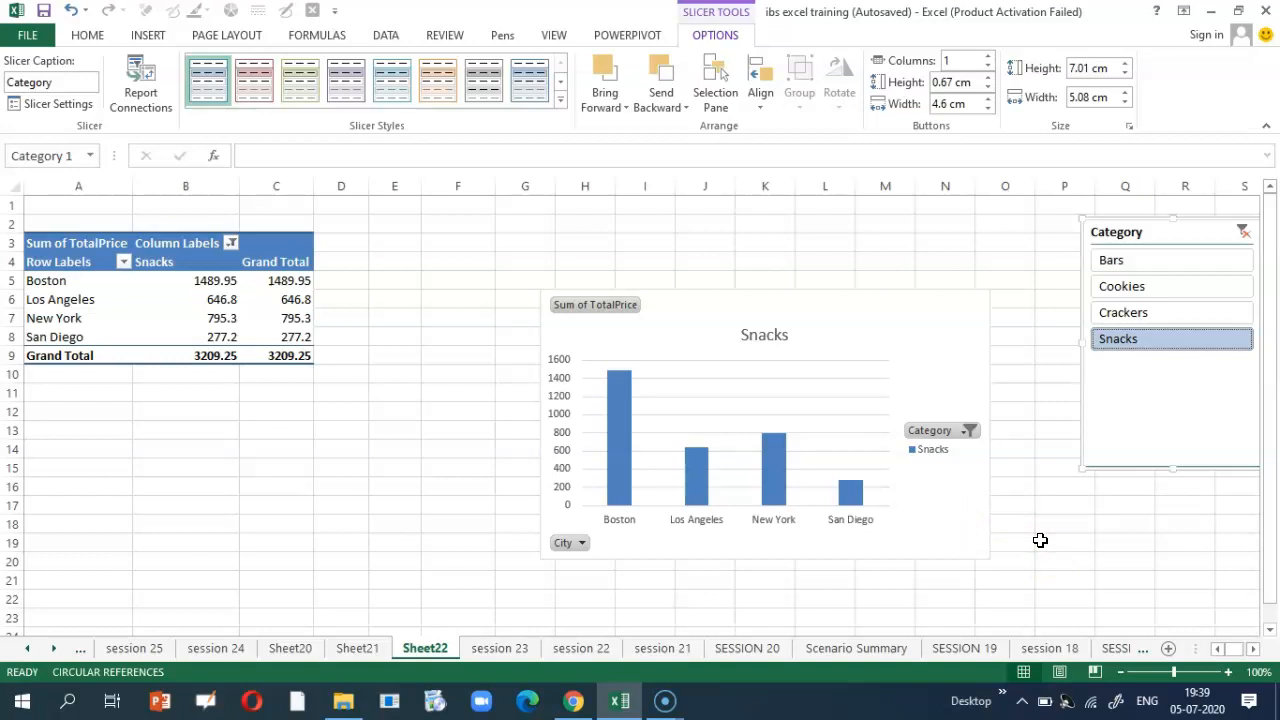
{"action": "left_click_drag", "start_coordinate": [885, 338], "coordinate": [728, 283]}
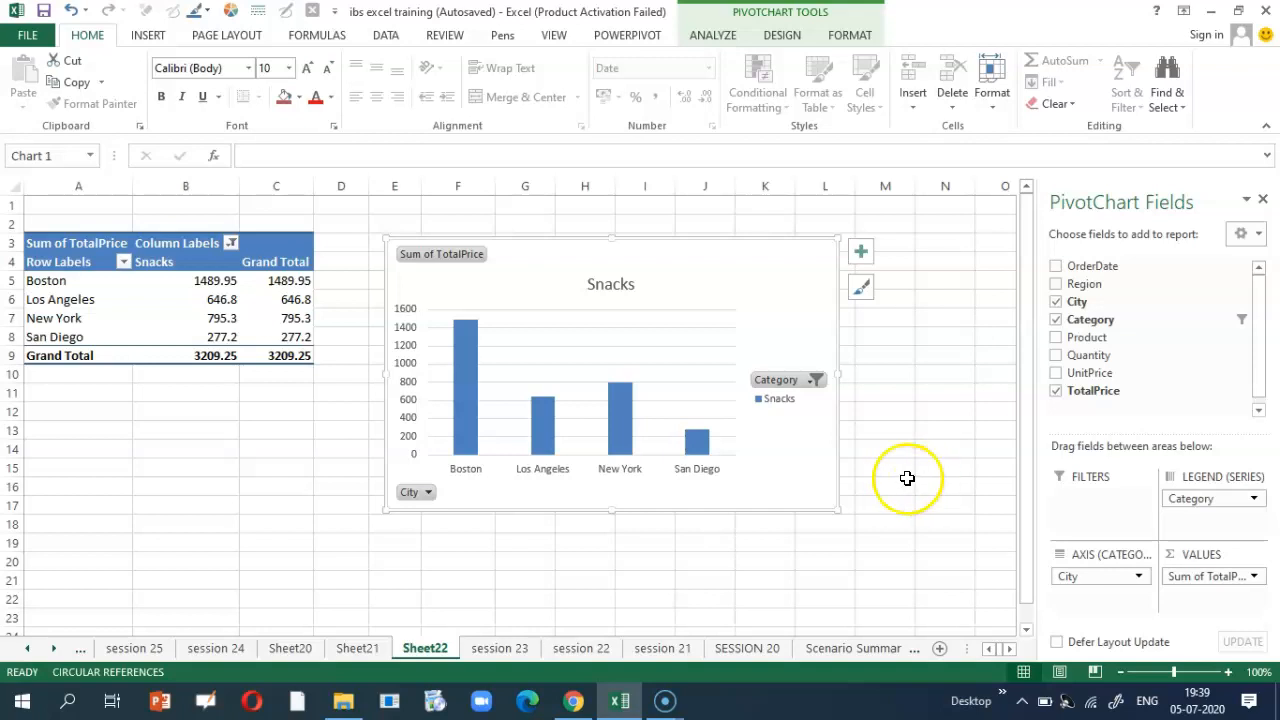
Step: Enter 23 in F9 and fill it down the whole Quantity column of session 23
{"action": "left_click", "coordinate": [499, 648]}
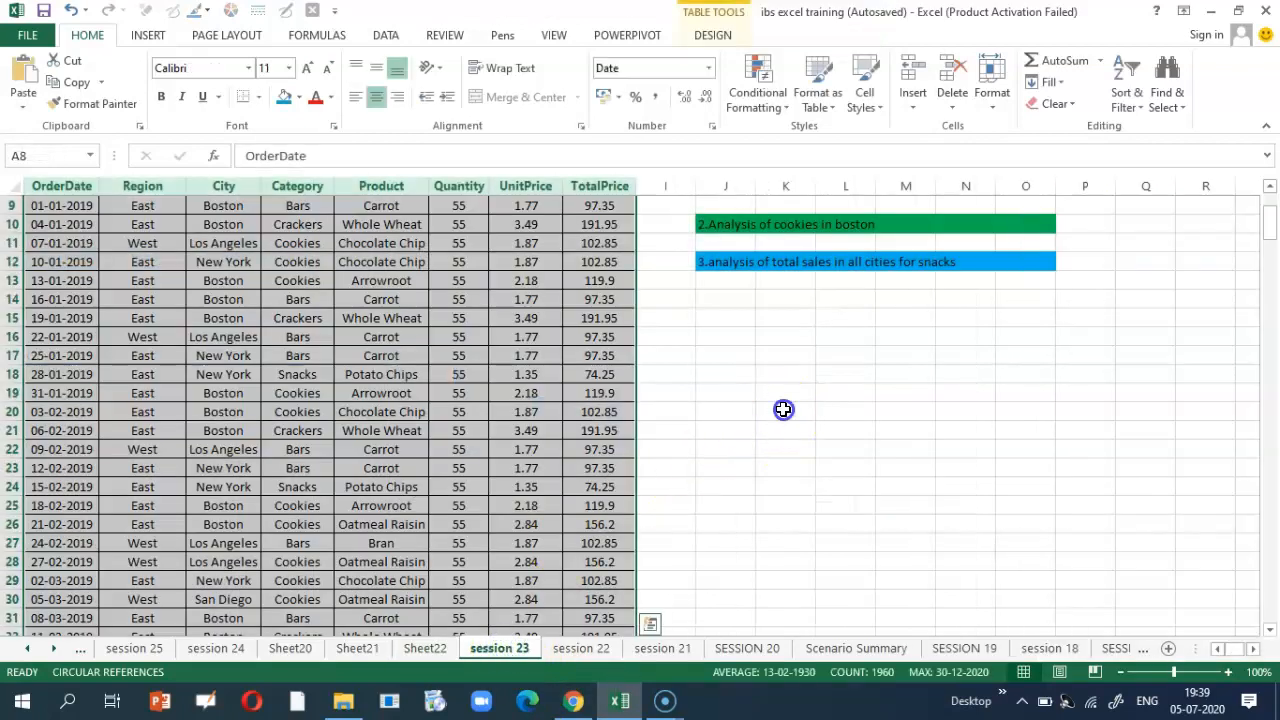
{"action": "left_click", "coordinate": [783, 409]}
{"action": "scroll", "coordinate": [485, 320], "scroll_direction": "up", "scroll_amount": 2}
{"action": "left_click", "coordinate": [476, 326]}
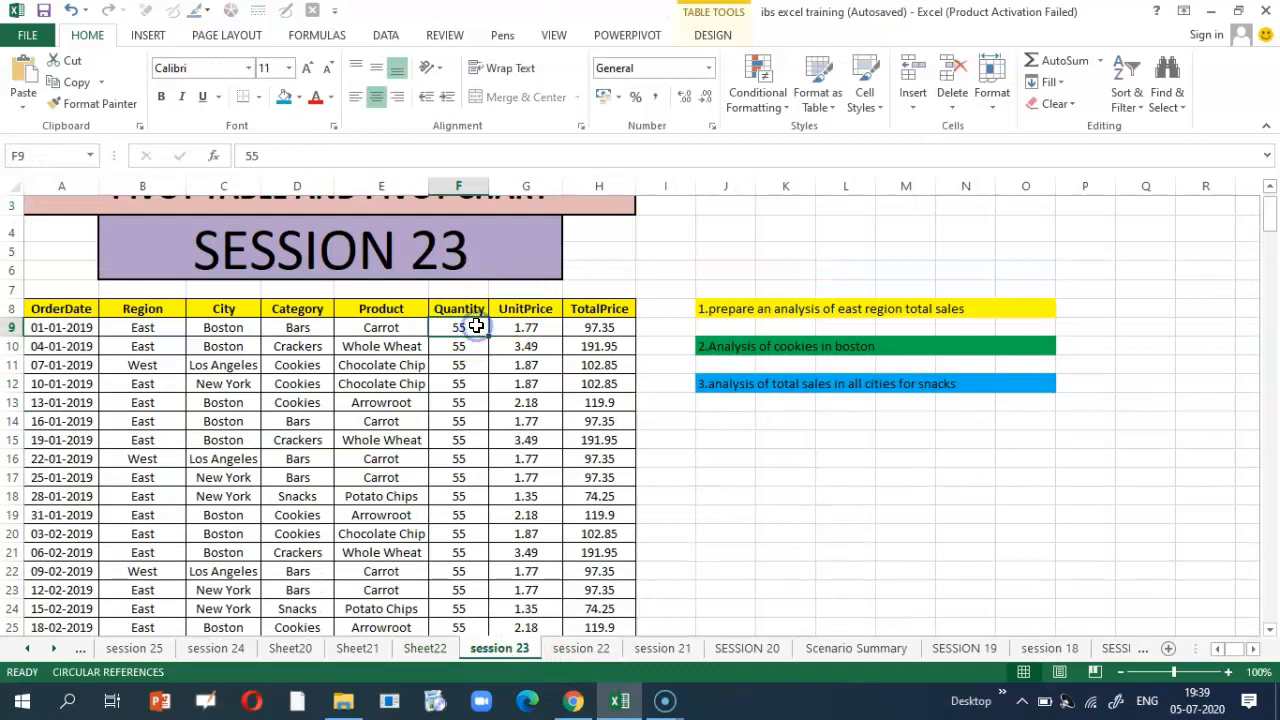
{"action": "type", "text": "23"}
{"action": "key", "text": "Return"}
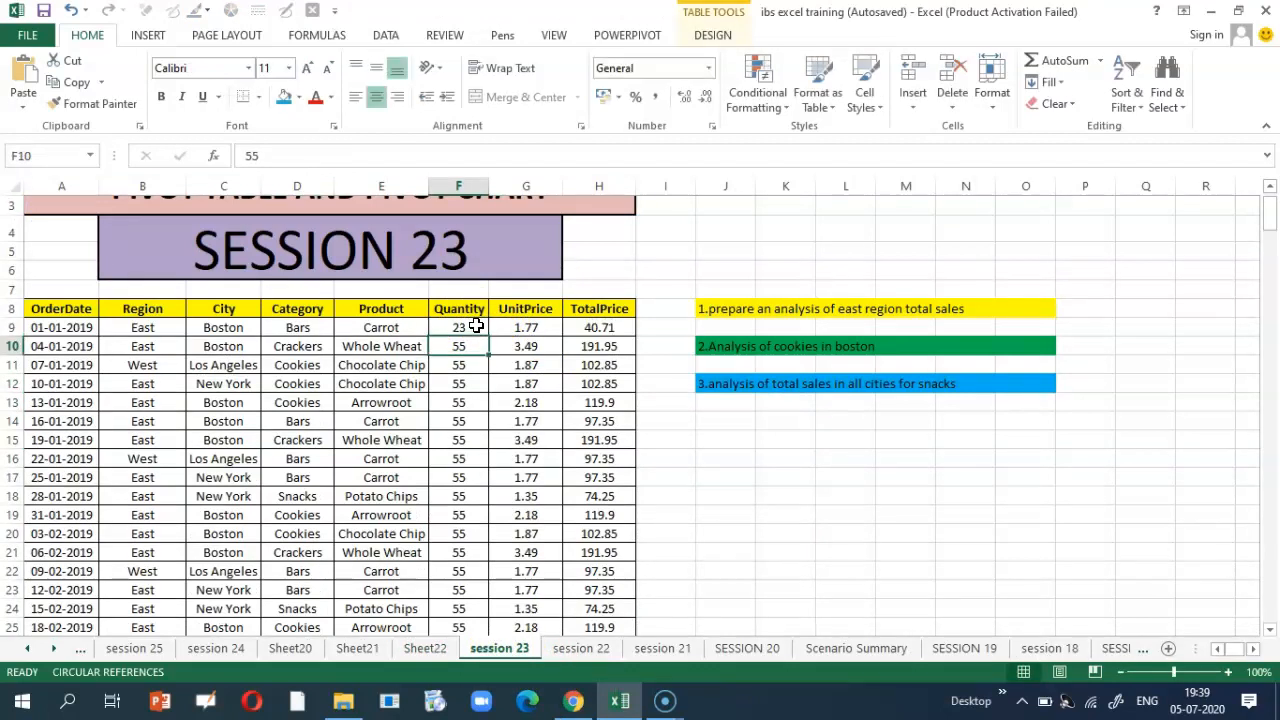
{"action": "left_click", "coordinate": [476, 326]}
{"action": "double_click", "coordinate": [488, 333]}
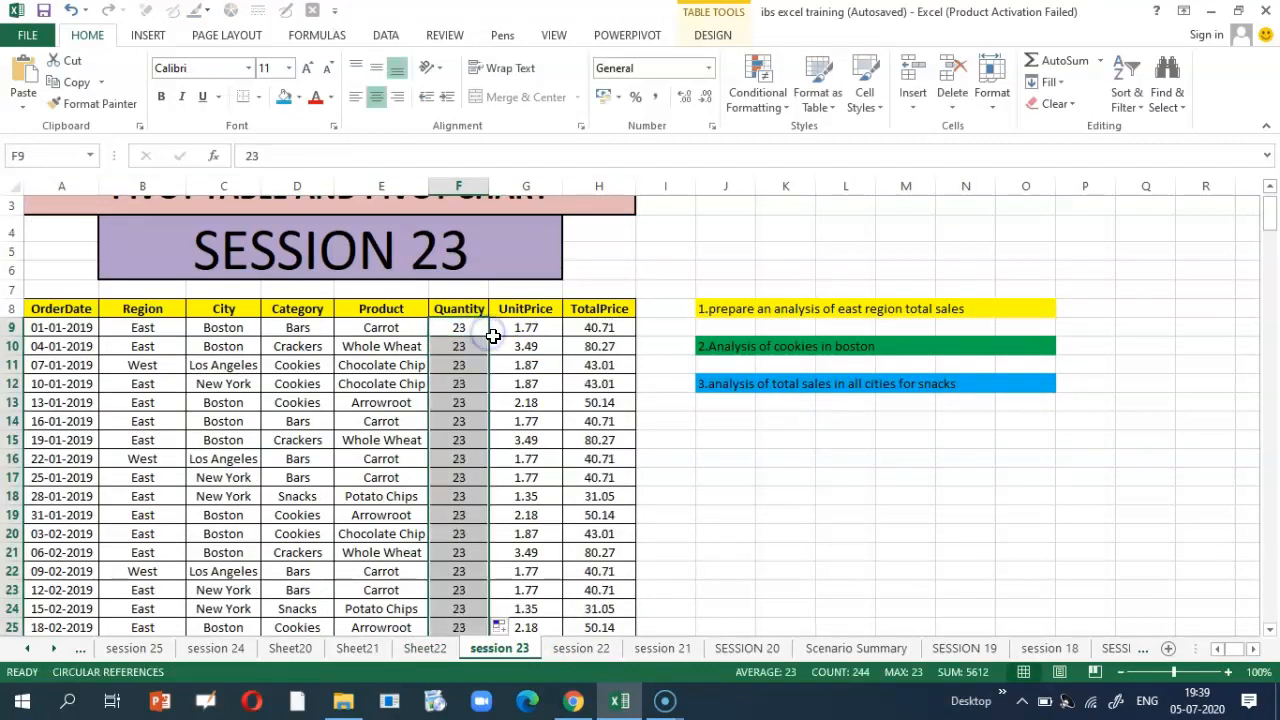
{"action": "left_click", "coordinate": [420, 648]}
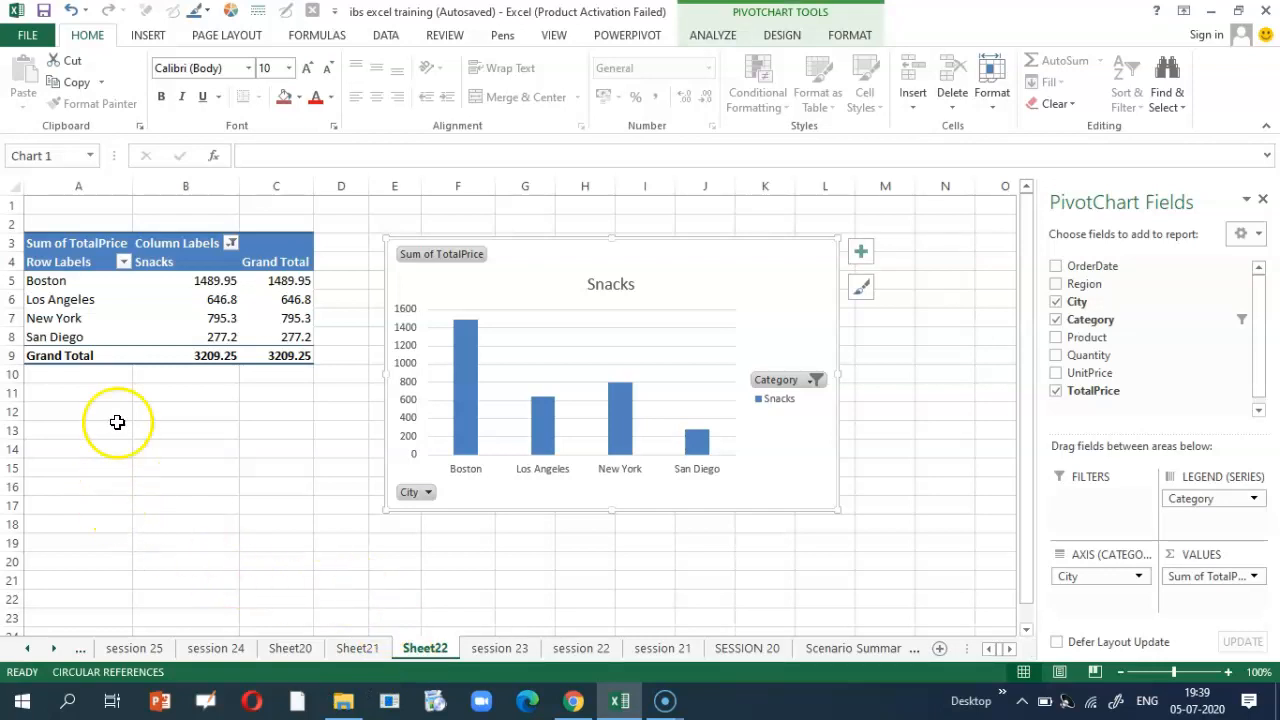
Step: Refresh the Snacks pivot table so its Grand Total becomes 1342.05
{"action": "left_click", "coordinate": [115, 303]}
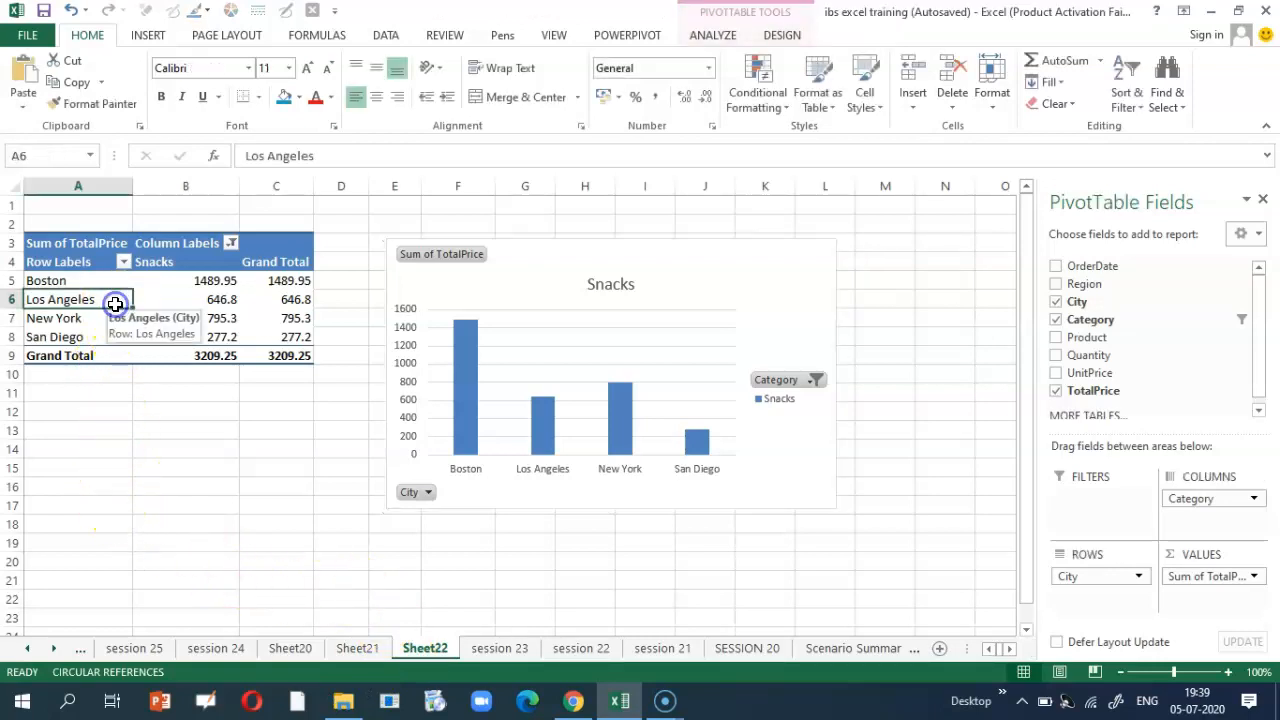
{"action": "right_click", "coordinate": [113, 301]}
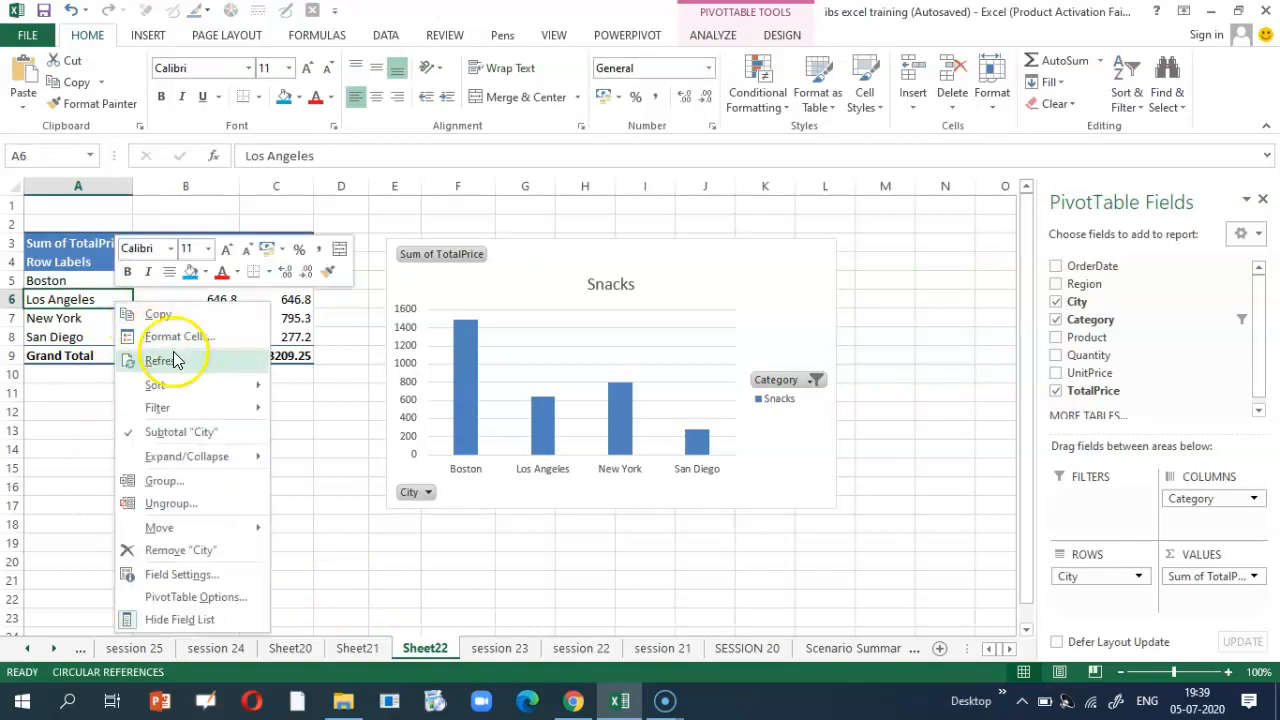
{"action": "left_click", "coordinate": [183, 362]}
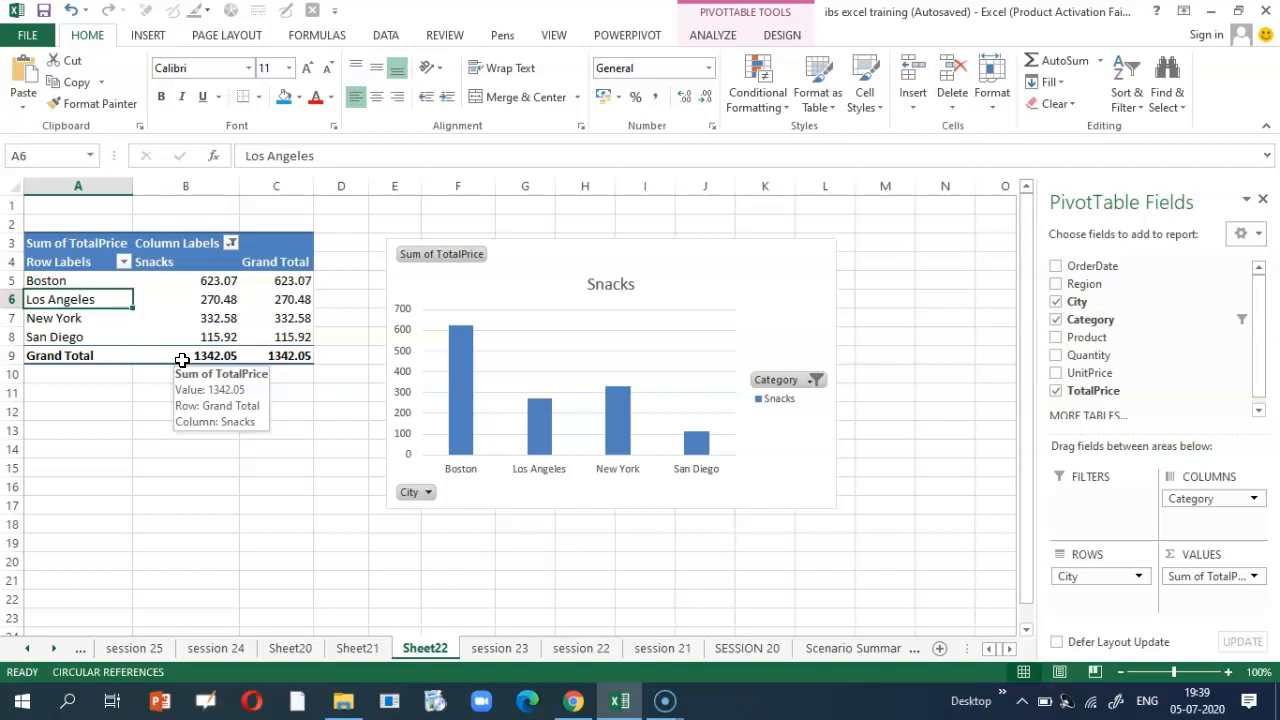
{"action": "left_click", "coordinate": [505, 649]}
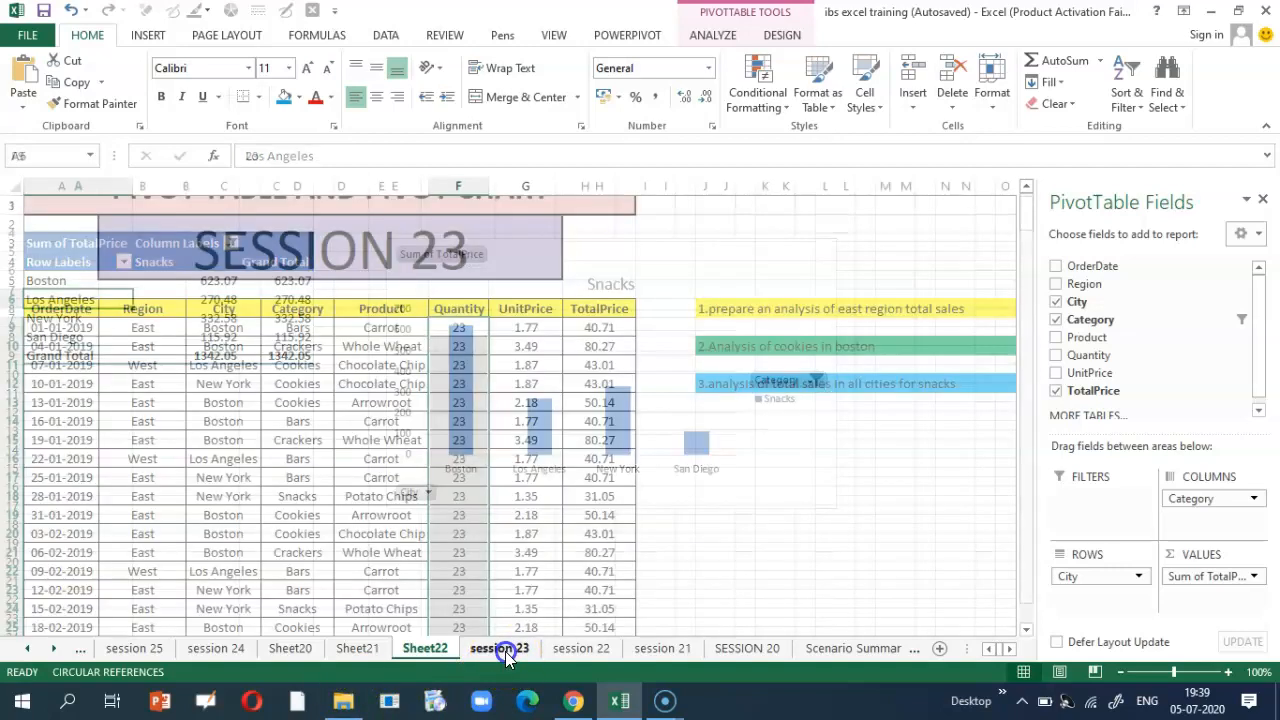
{"action": "left_click", "coordinate": [713, 497]}
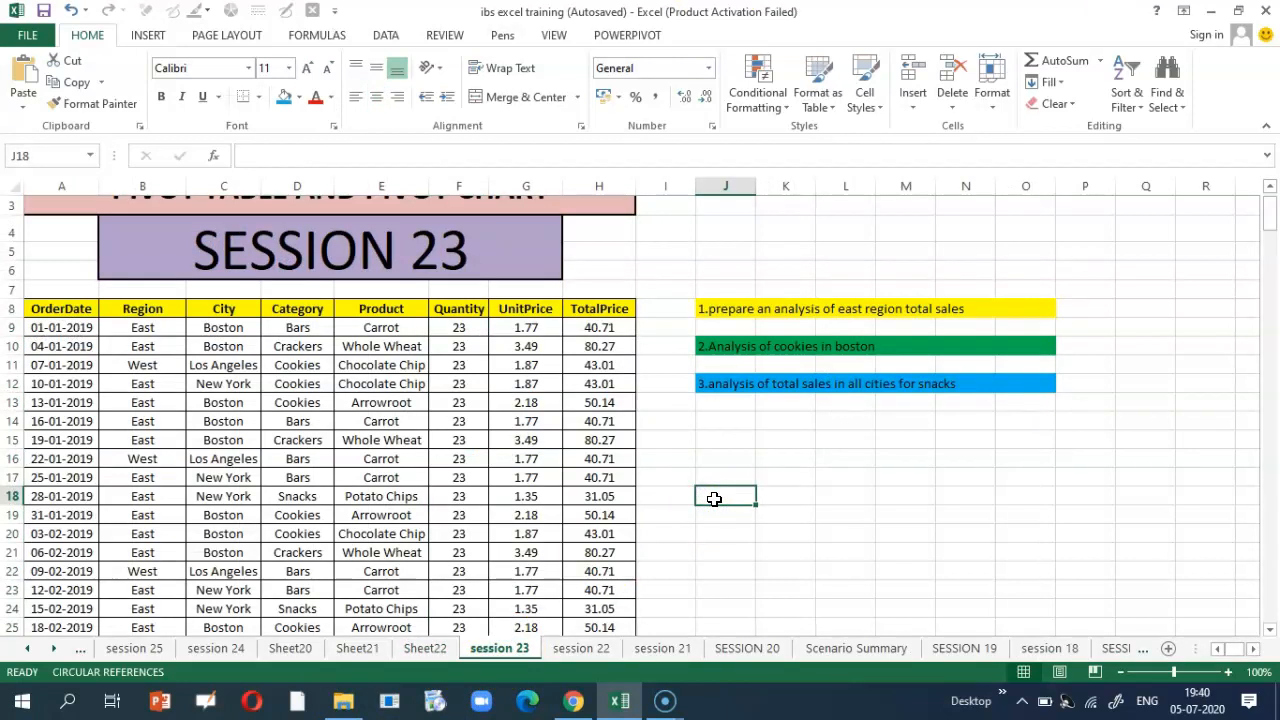
{"action": "left_click", "coordinate": [425, 648]}
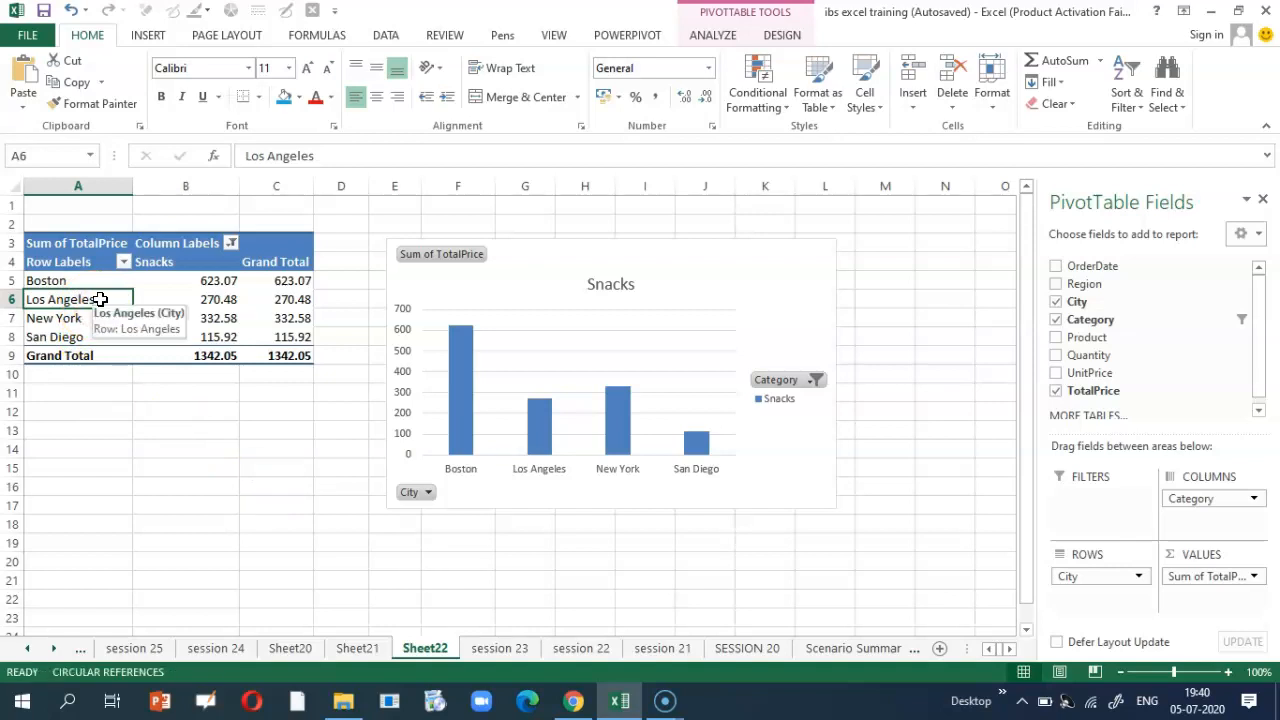
{"action": "left_click", "coordinate": [484, 649]}
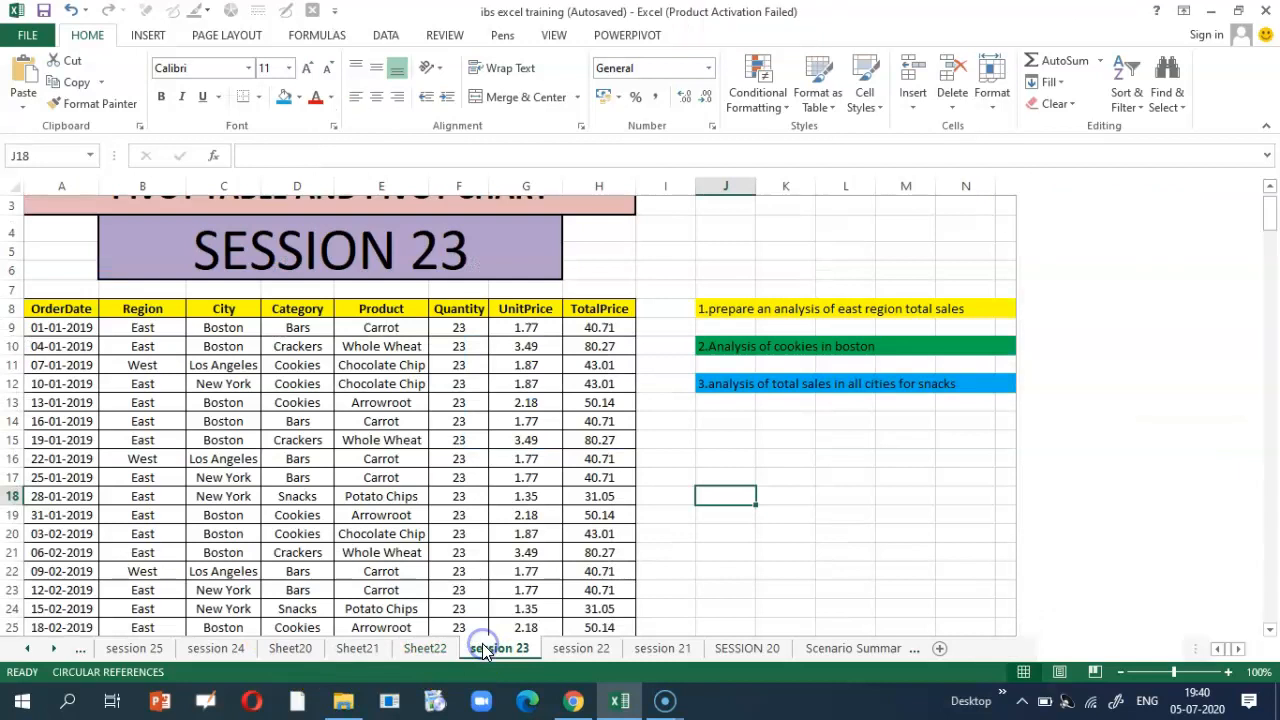